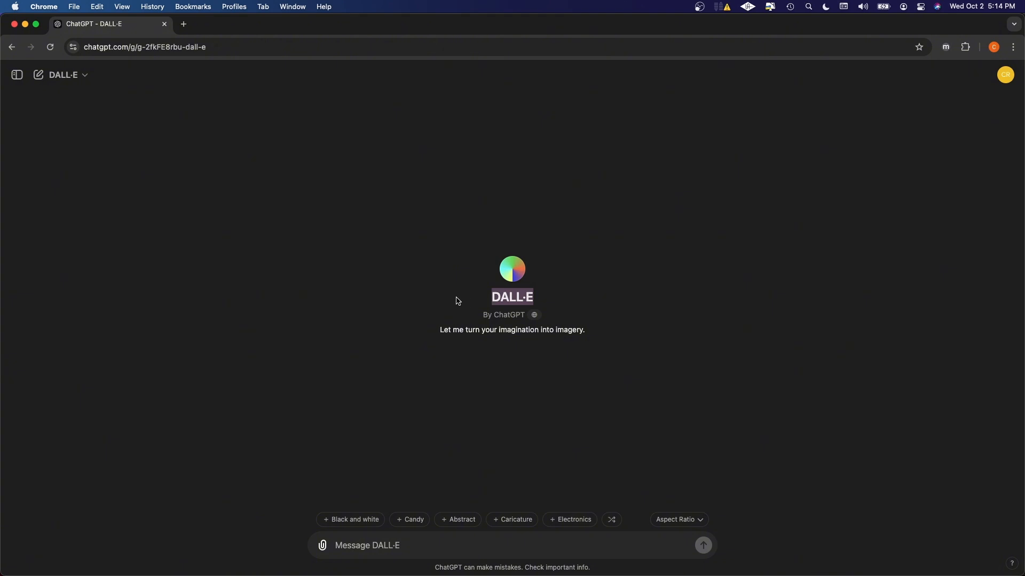
Begin a DALL·E prompt with "WHAT ARE 30 THINGS THAT MAKES KENDRICK LAMARS MUSIC UNIQUE? PLEASE"
{"action": "left_click", "coordinate": [442, 302]}
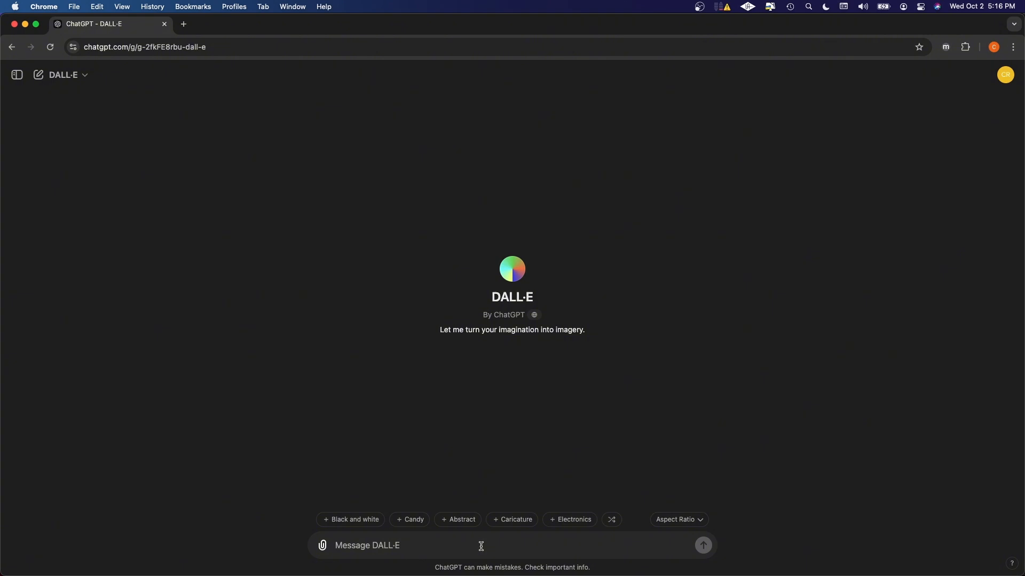
{"action": "type", "text": "WHAT ARE 2"}
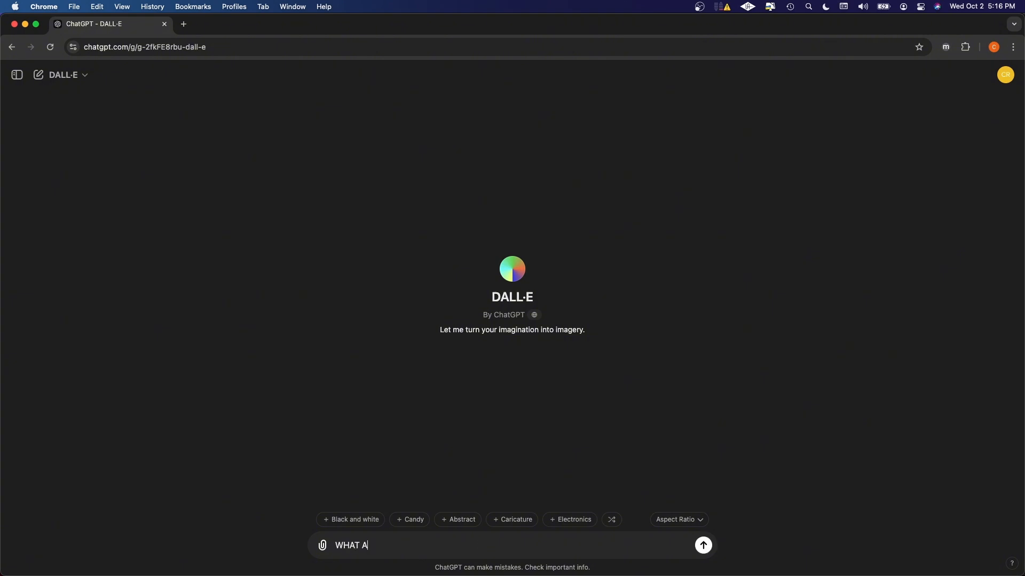
{"action": "key", "text": "BackSpace"}
{"action": "key", "text": "BackSpace"}
{"action": "type", "text": "30 THINGS THAT MAKE"}
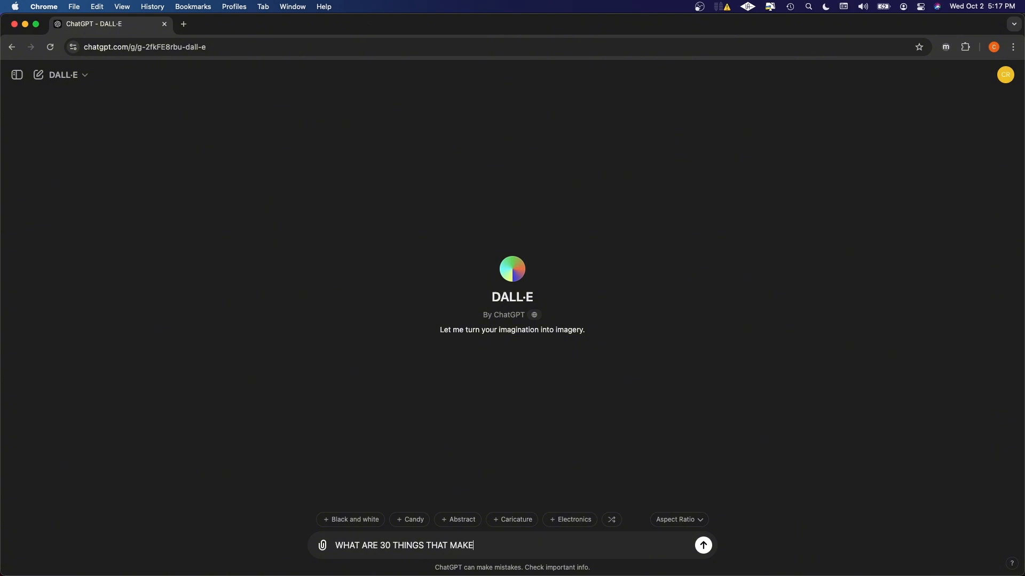
{"action": "type", "text": "S KENDRICK LAMARS MUSIC "}
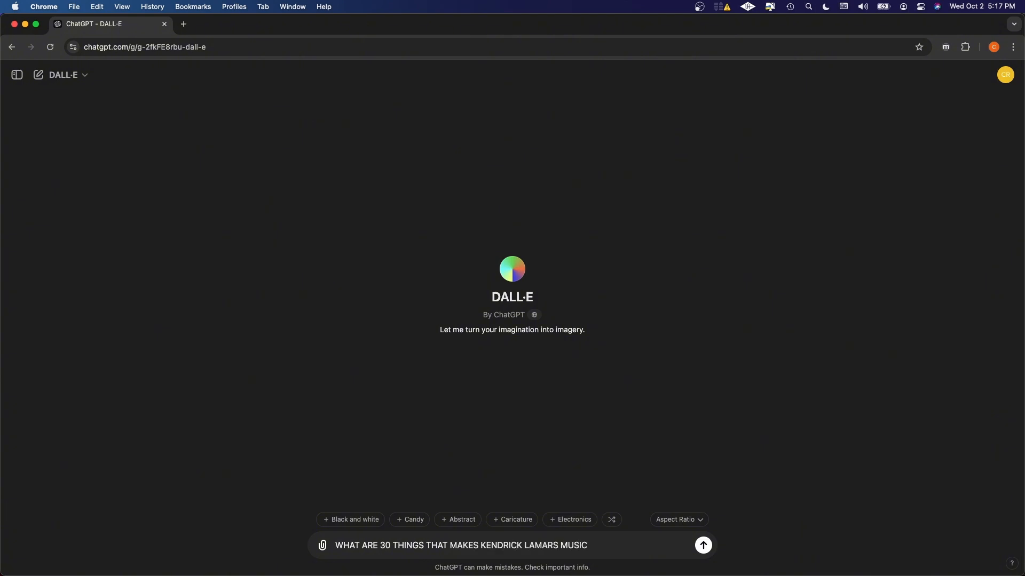
{"action": "type", "text": "UNIQUE? PLEASE C"}
Continue the prompt with "ALSO INCLUDE THINGS THAT REFLECT HIS VISUAL ASTHETIC IN YOUR DESCRIPTION"
{"action": "key", "text": "BackSpace"}
{"action": "type", "text": "ALSO INCL"}
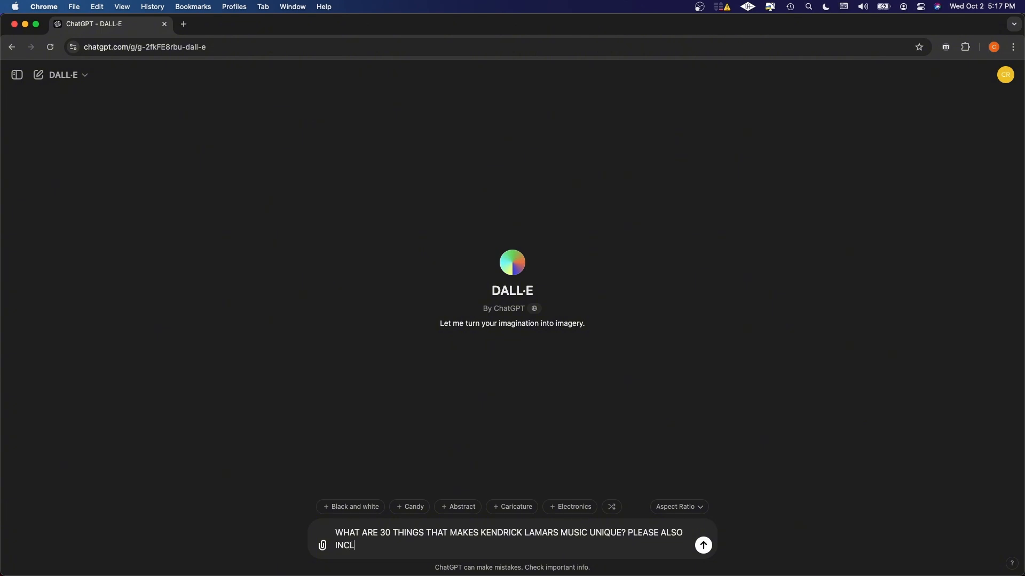
{"action": "type", "text": "UDE THINGS THAT REL"}
{"action": "key", "text": "BackSpace"}
{"action": "type", "text": "F"}
{"action": "key", "text": "BackSpace"}
{"action": "key", "text": "BackSpace"}
{"action": "type", "text": "EFLECT"}
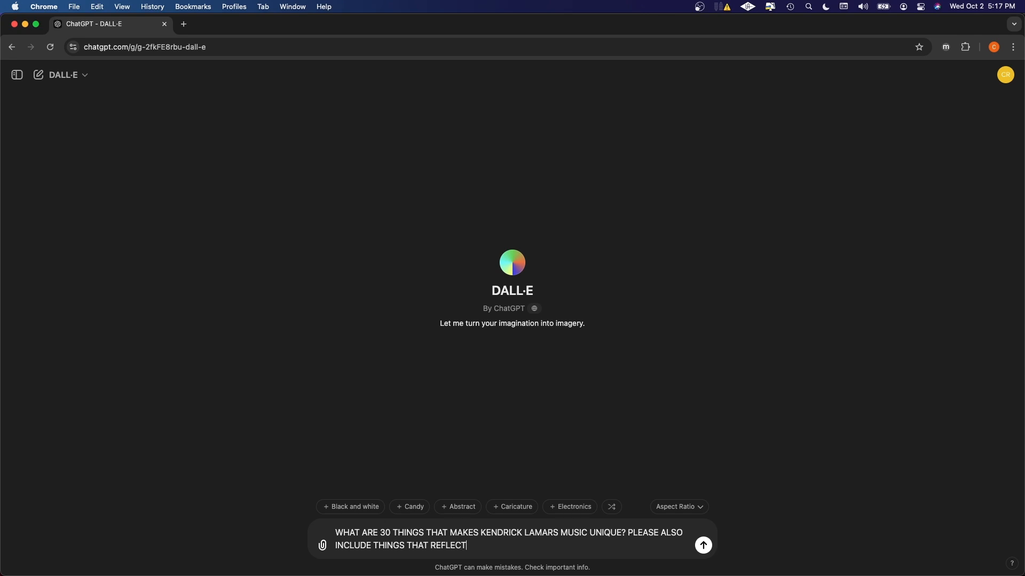
{"action": "type", "text": " HIS VISUAL ASTHETIC IN YOUR DER"}
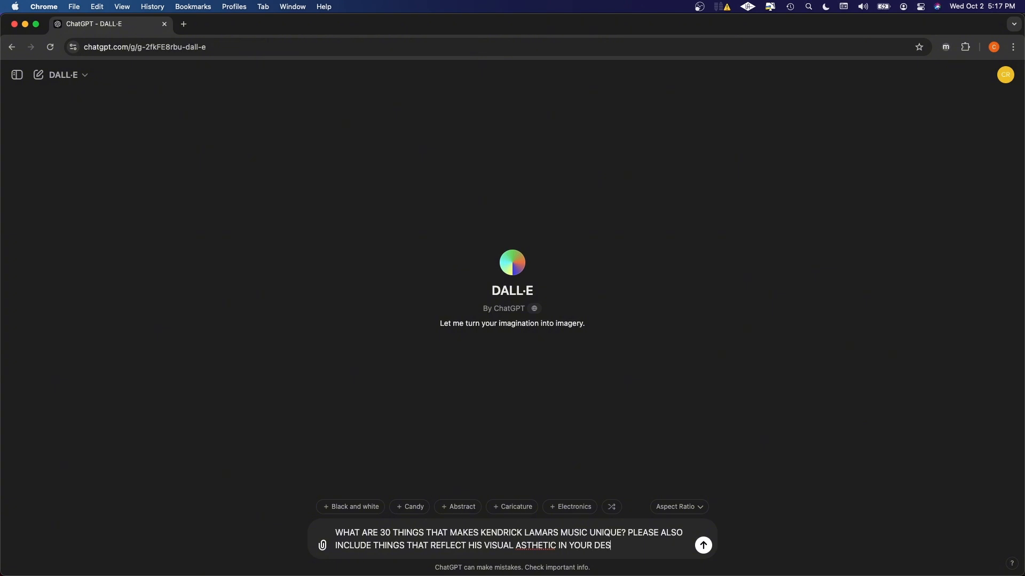
{"action": "type", "text": "CRIPTION"}
{"action": "key", "text": "BackSpace"}
{"action": "key", "text": "BackSpace"}
{"action": "key", "text": "BackSpace"}
{"action": "key", "text": "BackSpace"}
{"action": "type", "text": "TION"}
Finish the prompt with "PLEASE BE AS NUANCED AS POSSIBLE. EVERY DETAIL MATTERS" and send it
{"action": "type", "text": "LEASE B"}
{"action": "type", "text": "E AS"}
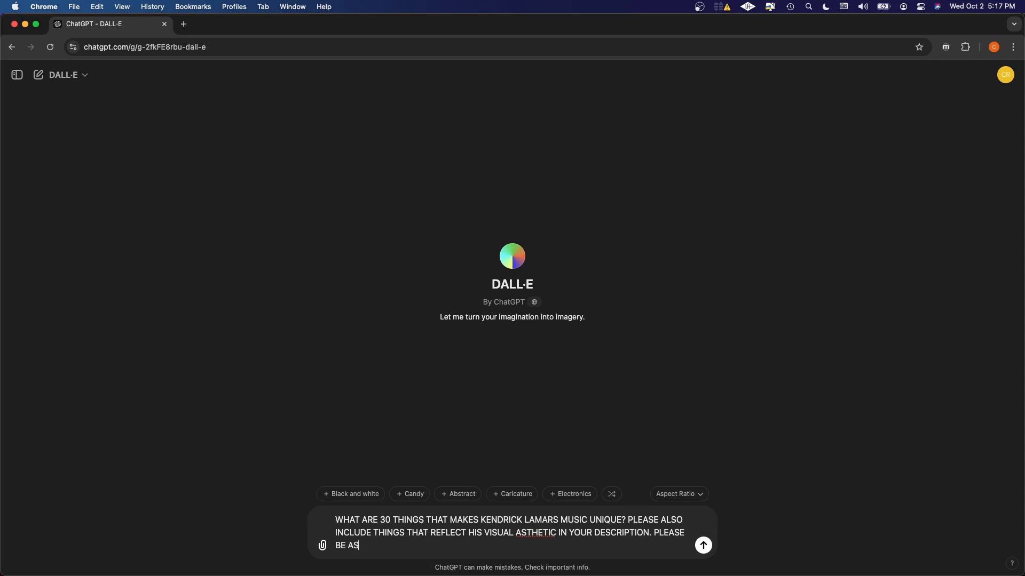
{"action": "type", "text": " NUANCED AS POSSIBLE."}
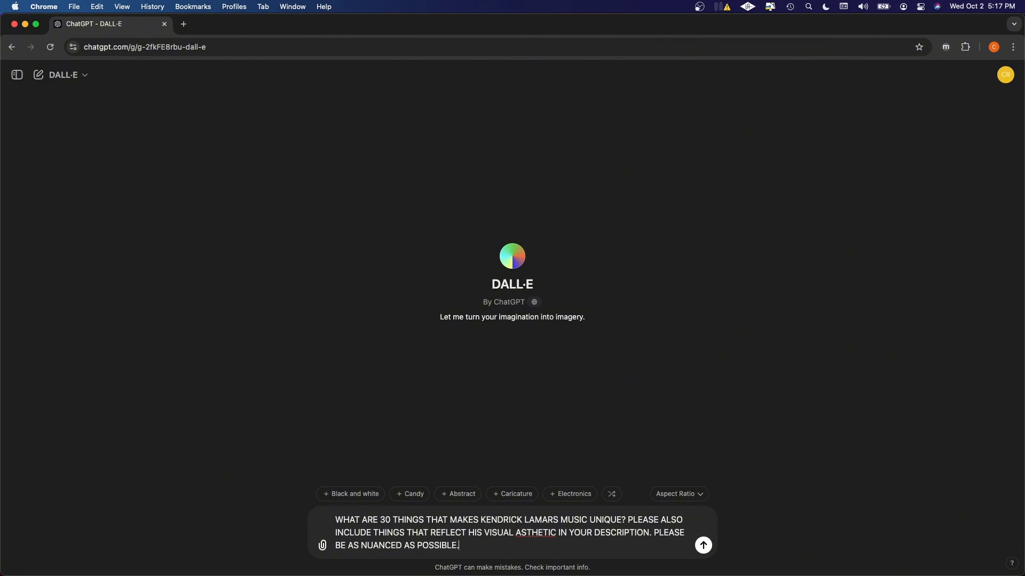
{"action": "type", "text": " EVERY DETAIL MATTERS"}
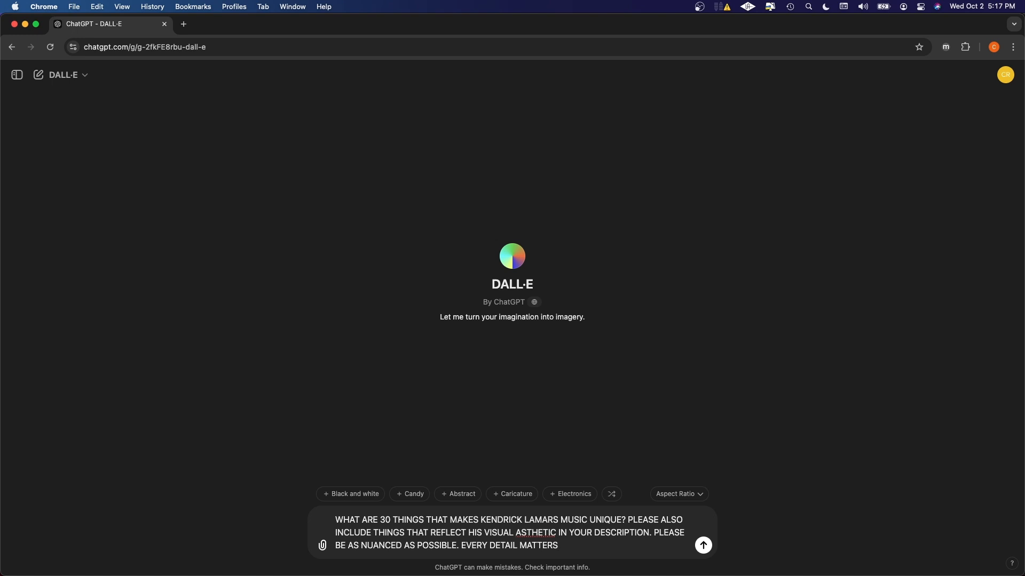
{"action": "key", "text": "Return"}
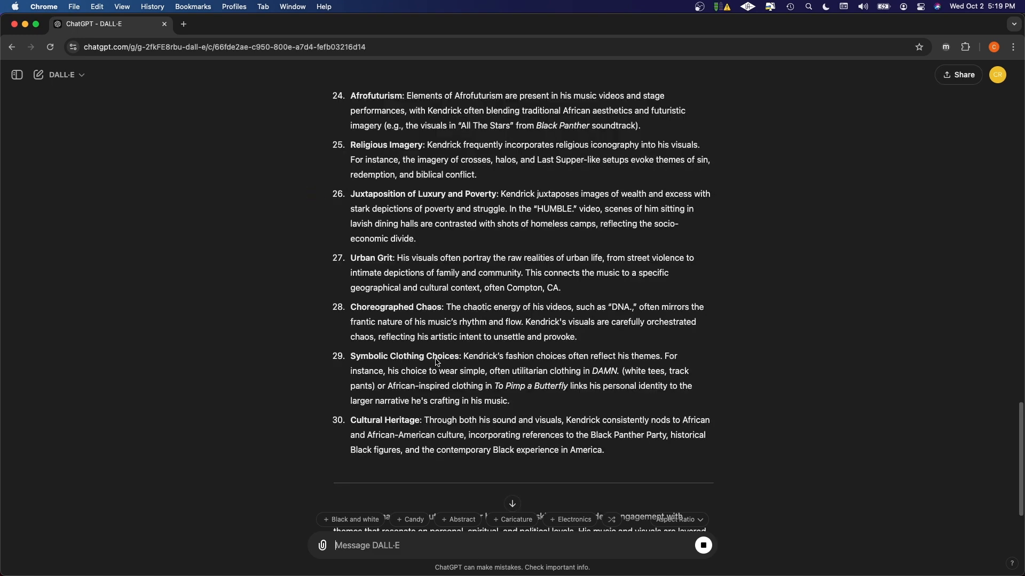
Look over the generated list of traits and choose the Square aspect ratio for the follow-up prompt
{"action": "scroll", "coordinate": [429, 355], "scroll_direction": "up", "scroll_amount": 10}
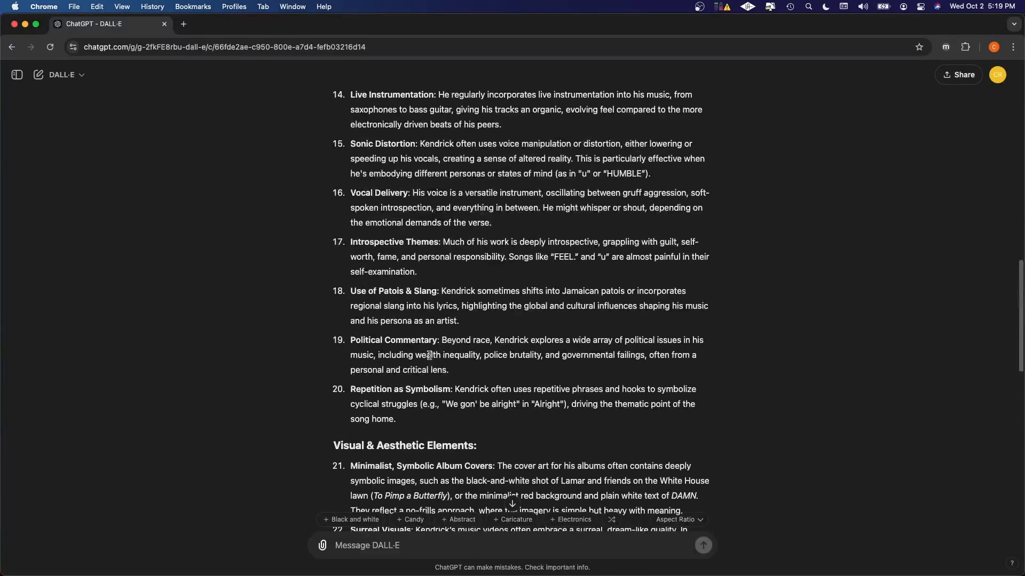
{"action": "scroll", "coordinate": [430, 355], "scroll_direction": "up", "scroll_amount": 5}
{"action": "left_click", "coordinate": [512, 504]}
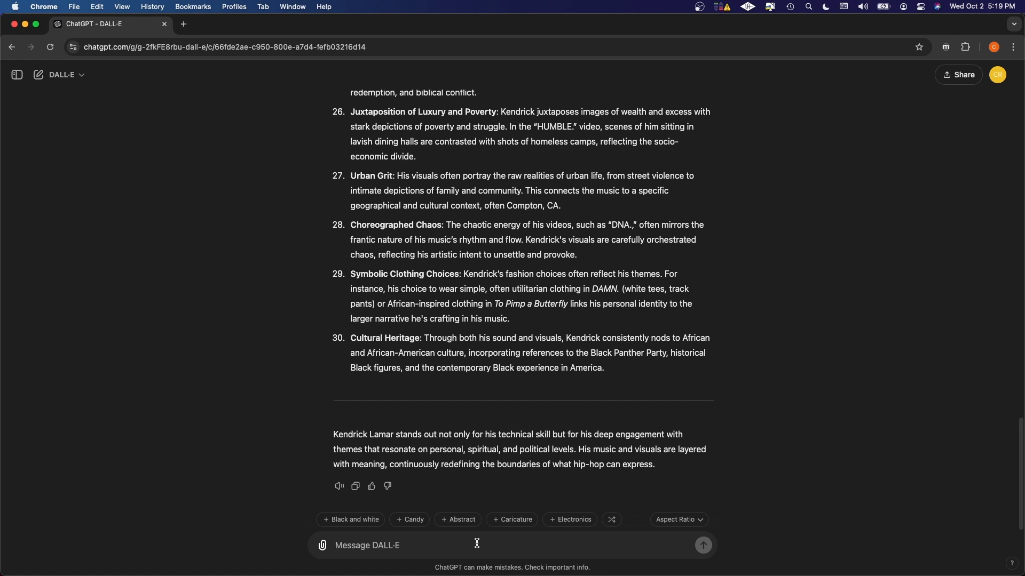
{"action": "left_click", "coordinate": [681, 521]}
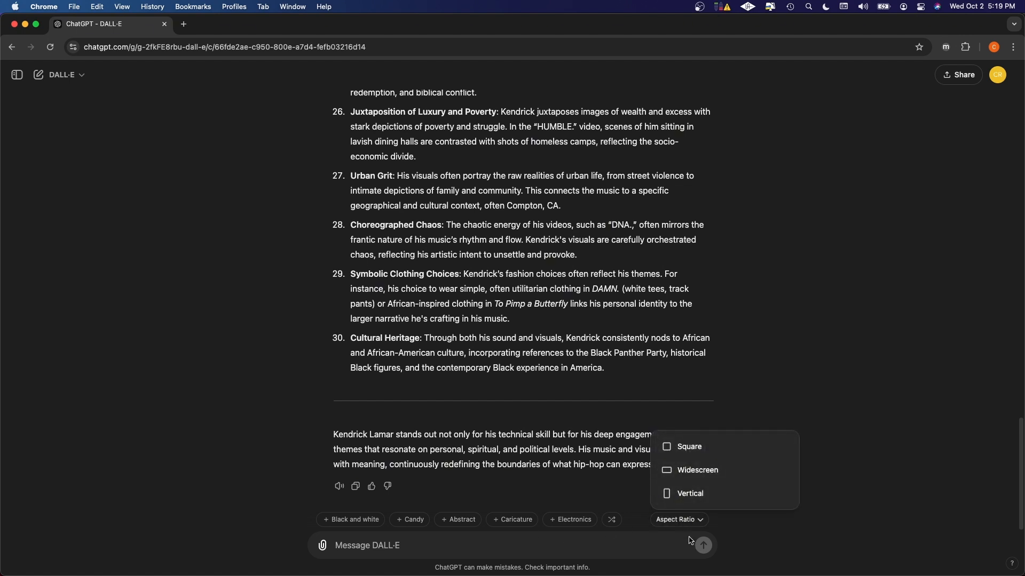
{"action": "left_click", "coordinate": [709, 451]}
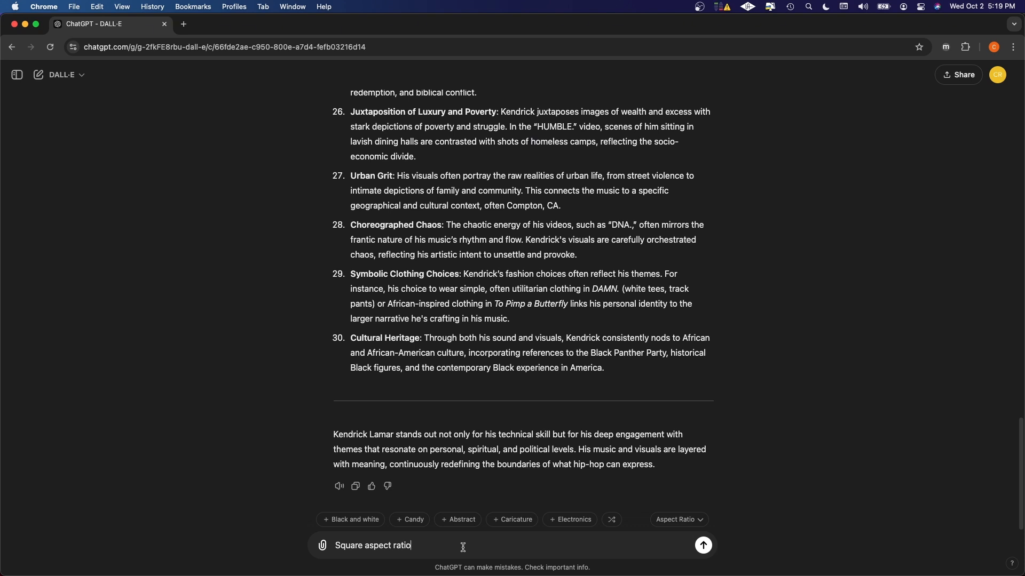
Add "PLEASE CREATE AN IMAGE UTLIZING THE ABOVE INFO" after the aspect ratio text and send the prompt
{"action": "type", "text": "PLEASE CREATE AN IAGE"}
{"action": "key", "text": "BackSpace"}
{"action": "key", "text": "BackSpace"}
{"action": "type", "text": "AGE UTLIZING THE"}
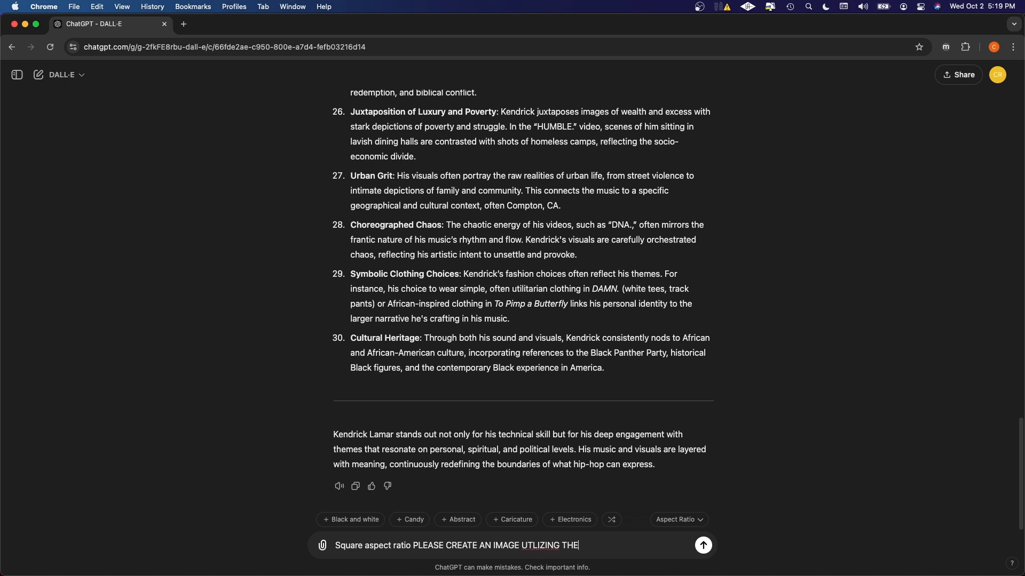
{"action": "type", "text": " ABOVE INFO"}
{"action": "key", "text": "Return"}
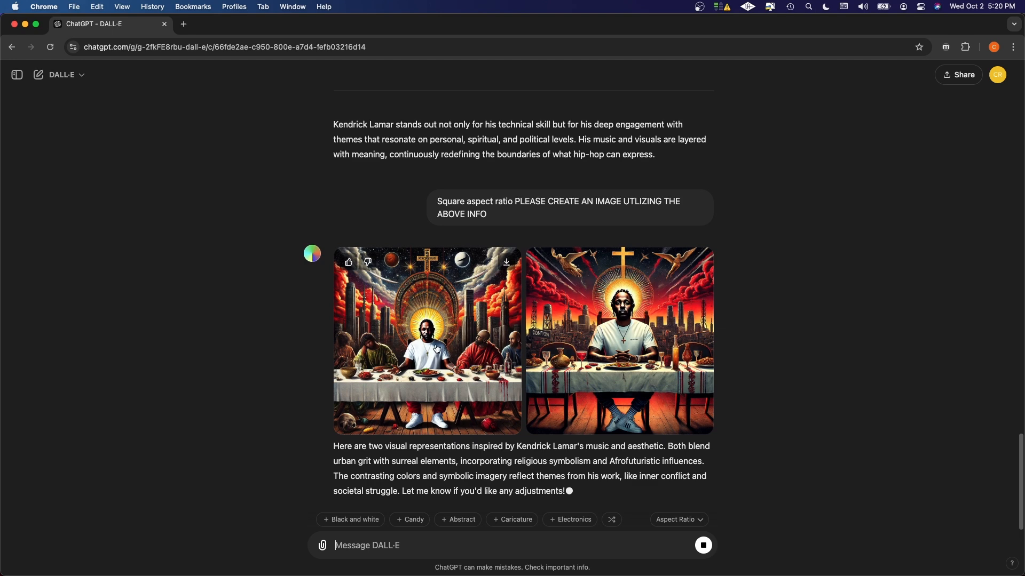
View both generated images enlarged and compare the first one with the list of Kendrick Lamar's traits
{"action": "left_click", "coordinate": [436, 350]}
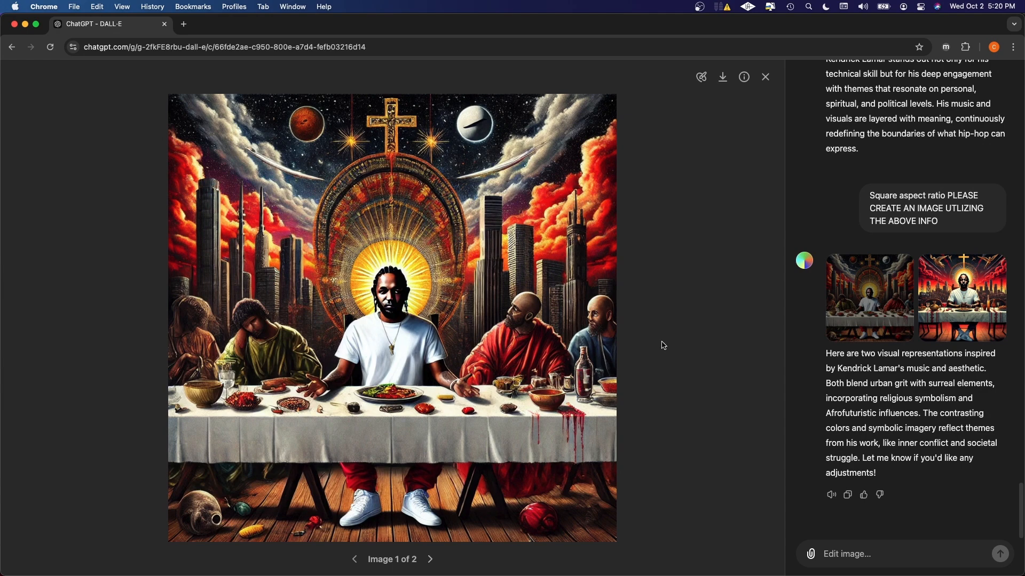
{"action": "scroll", "coordinate": [817, 199], "scroll_direction": "up", "scroll_amount": 10}
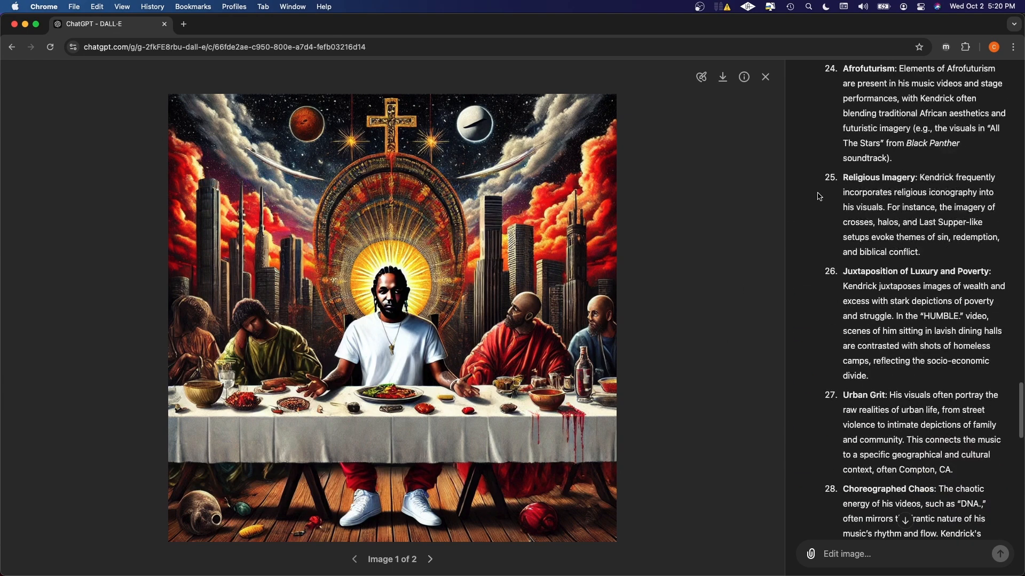
{"action": "scroll", "coordinate": [822, 196], "scroll_direction": "up", "scroll_amount": 15}
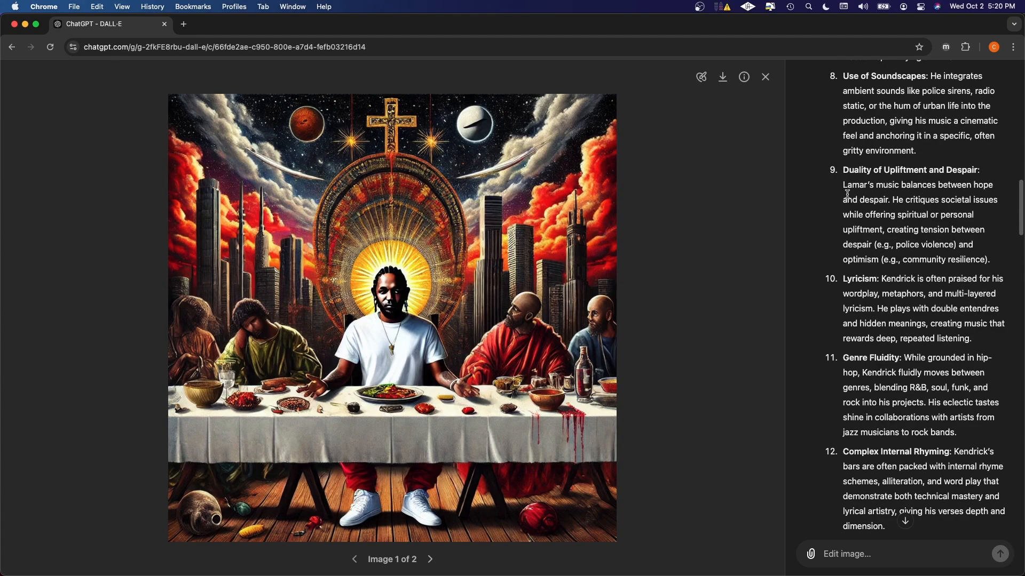
{"action": "scroll", "coordinate": [848, 194], "scroll_direction": "down", "scroll_amount": 12}
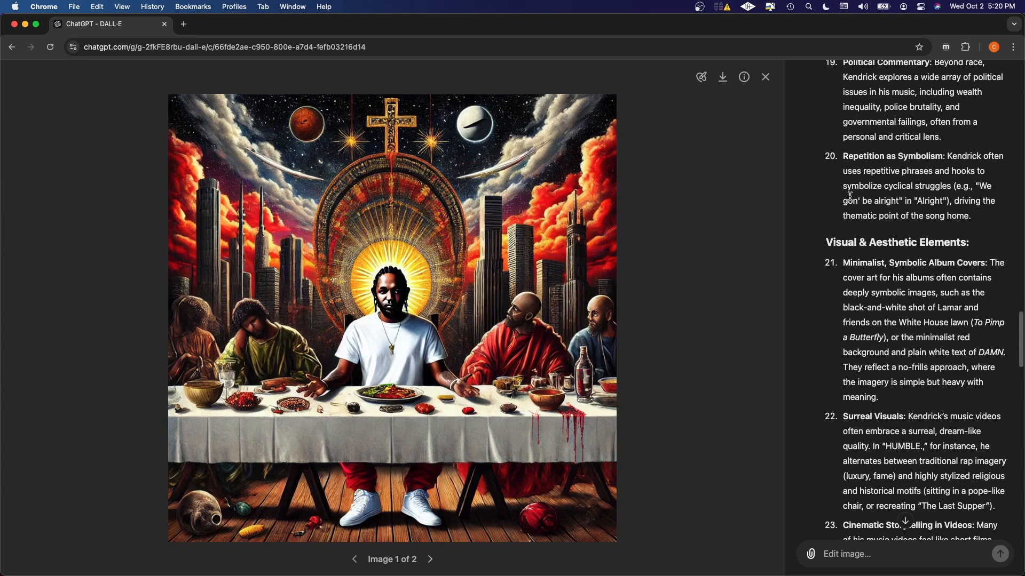
{"action": "scroll", "coordinate": [832, 242], "scroll_direction": "down", "scroll_amount": 3}
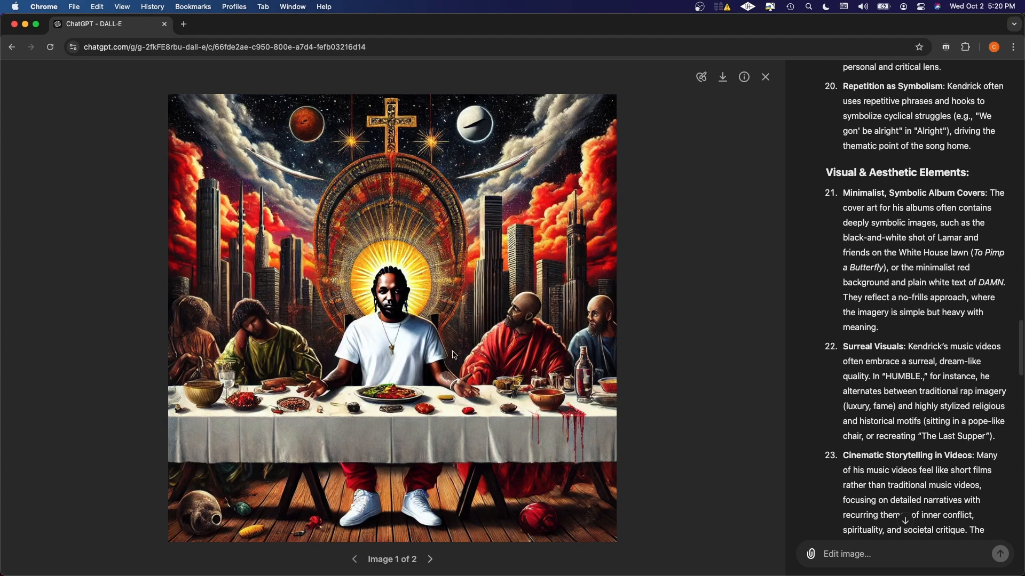
{"action": "key", "text": "Escape"}
{"action": "left_click", "coordinate": [563, 354]}
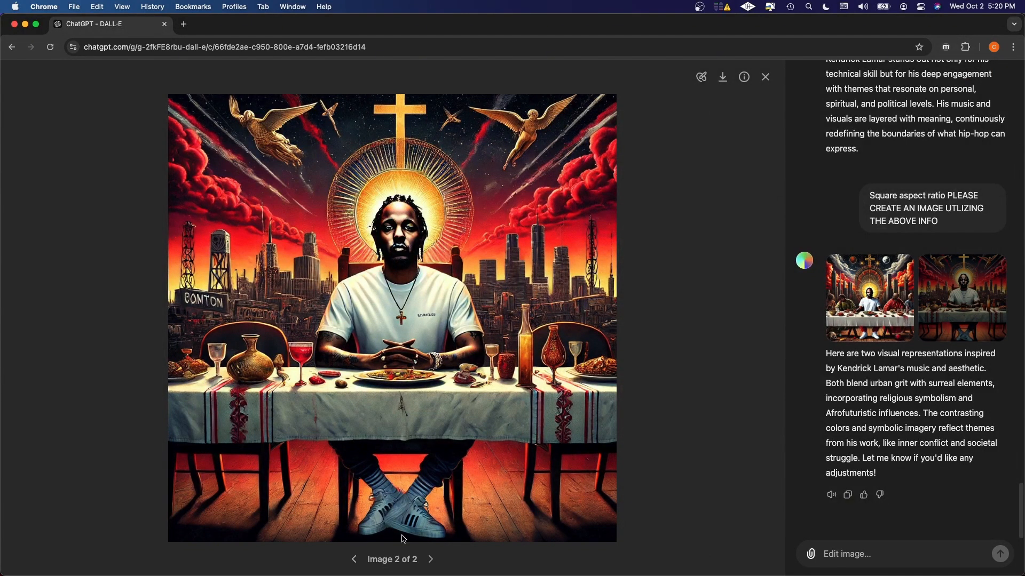
{"action": "key", "text": "Escape"}
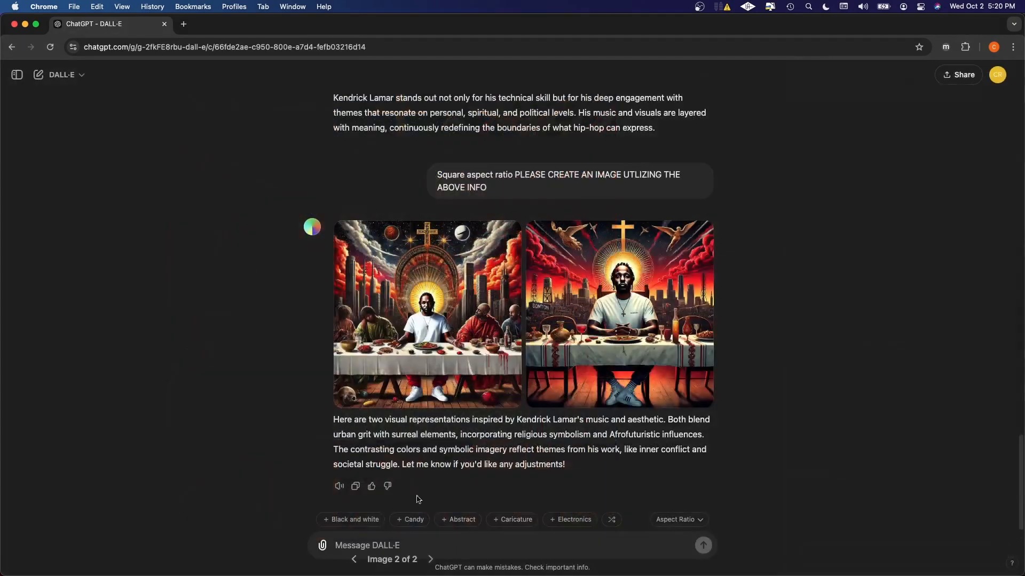
{"action": "left_click", "coordinate": [420, 370]}
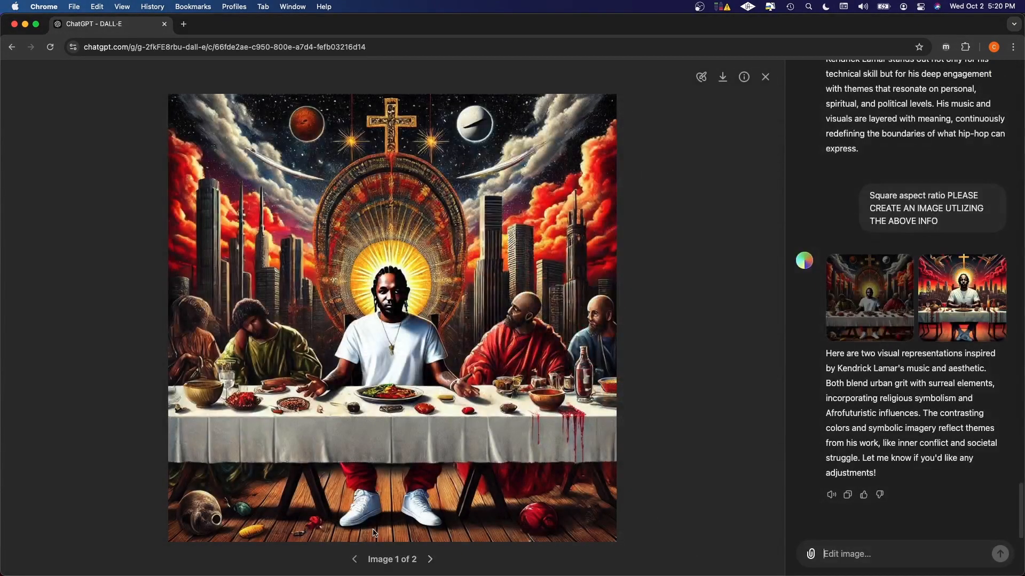
{"action": "key", "text": "Escape"}
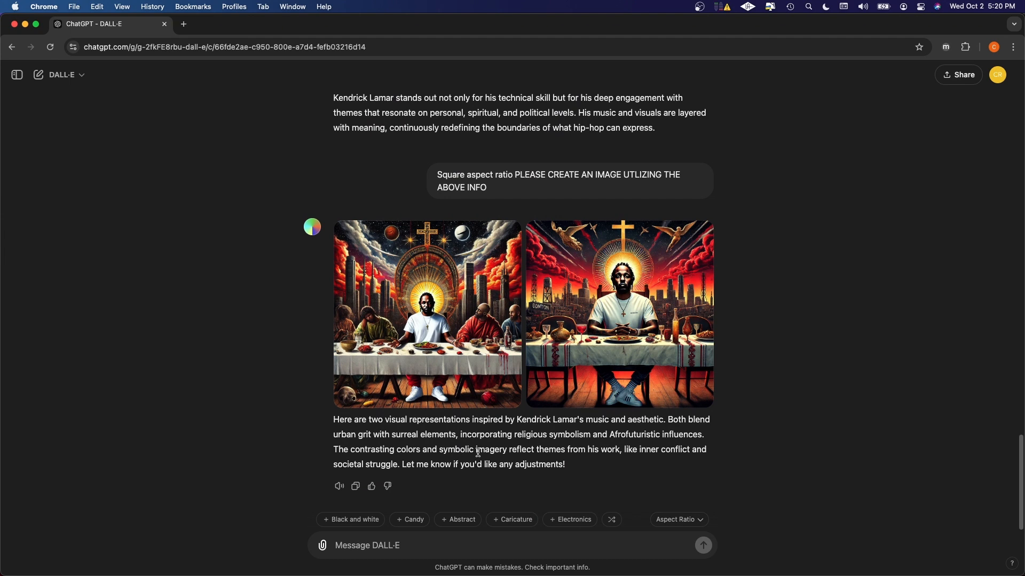
Rate the image response as good and send the prompt "THIS LOOKS GREAT, LETS CREATE ANOTHER PHOTO"
{"action": "mouse_move", "coordinate": [544, 349]}
{"action": "left_click", "coordinate": [373, 489]}
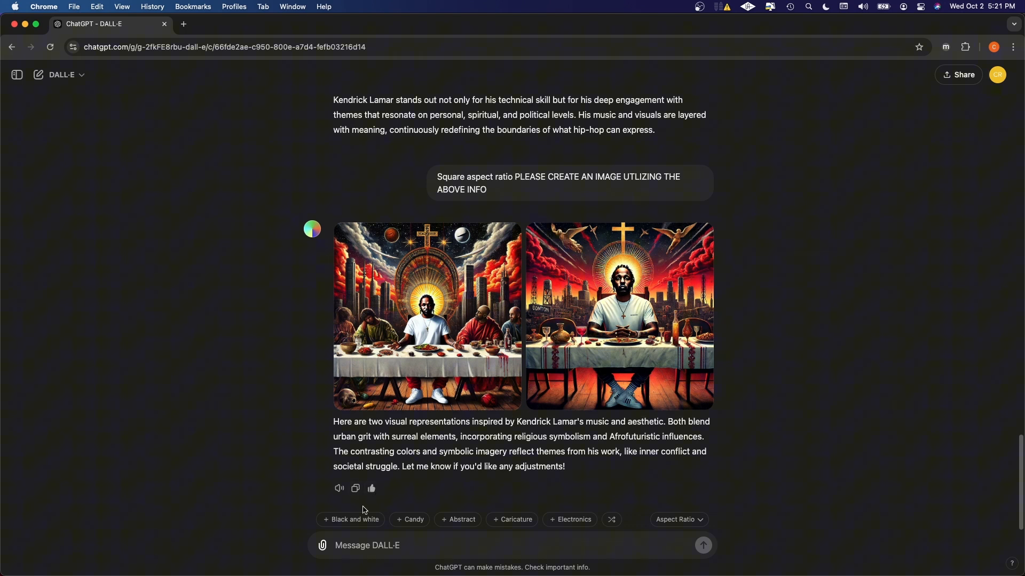
{"action": "left_click", "coordinate": [384, 550]}
{"action": "type", "text": "THIS LOOKS"}
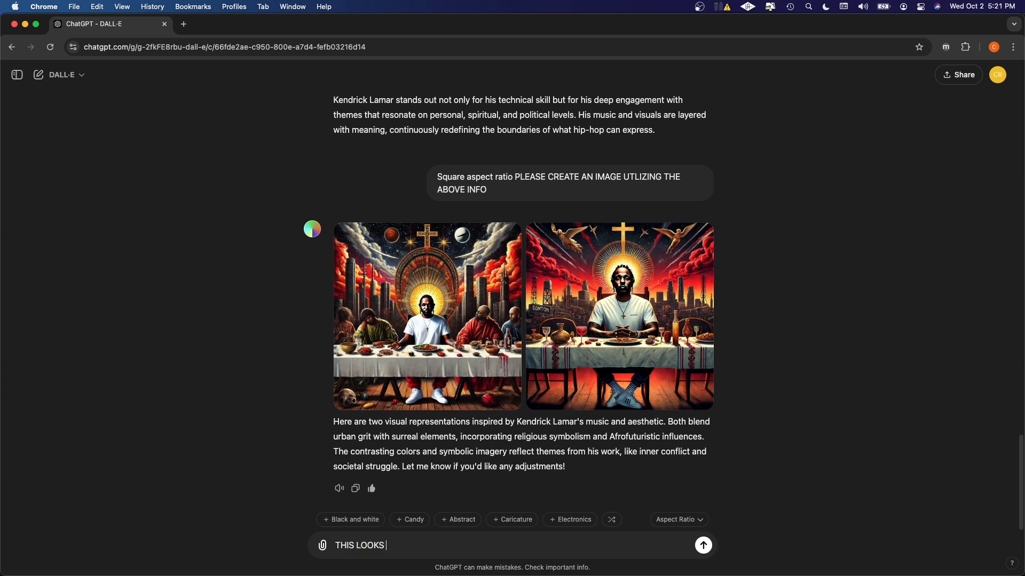
{"action": "type", "text": " GREAT, LETS CREATE ANOTHER PHOTO"}
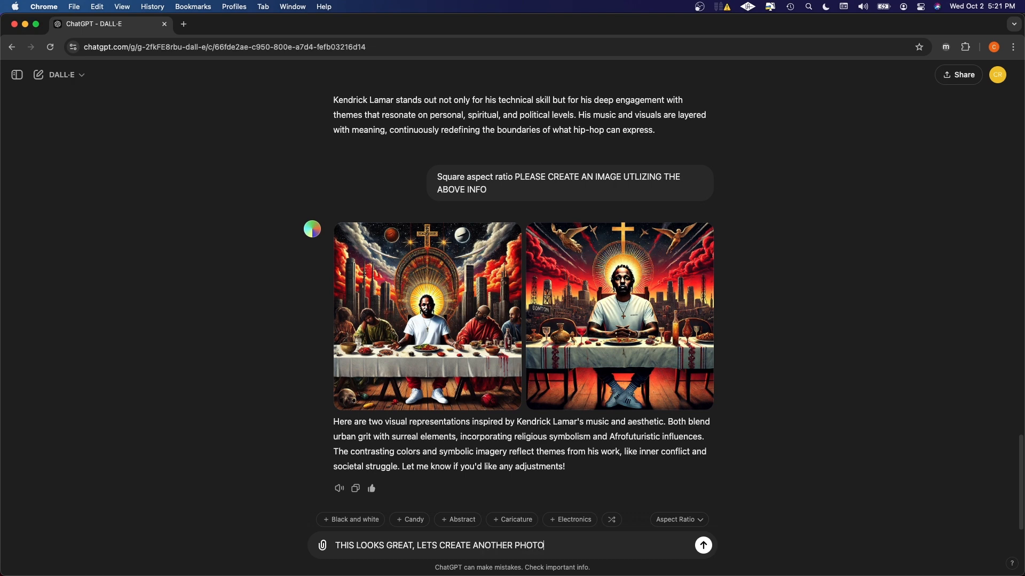
{"action": "key", "text": "Return"}
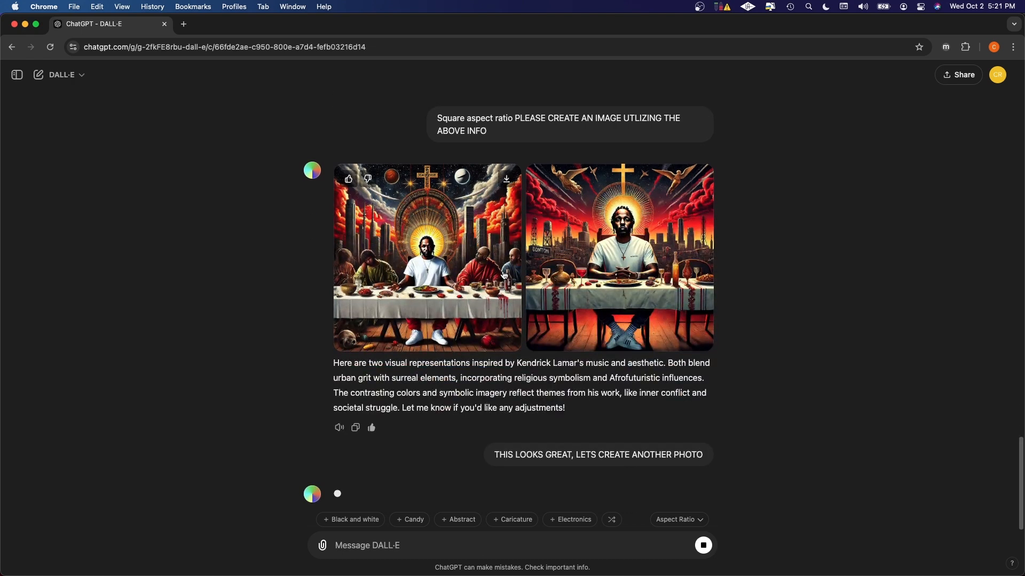
Review the earlier images and the list of music and visual traits, and examine the newly generated images
{"action": "scroll", "coordinate": [543, 267], "scroll_direction": "up", "scroll_amount": 3}
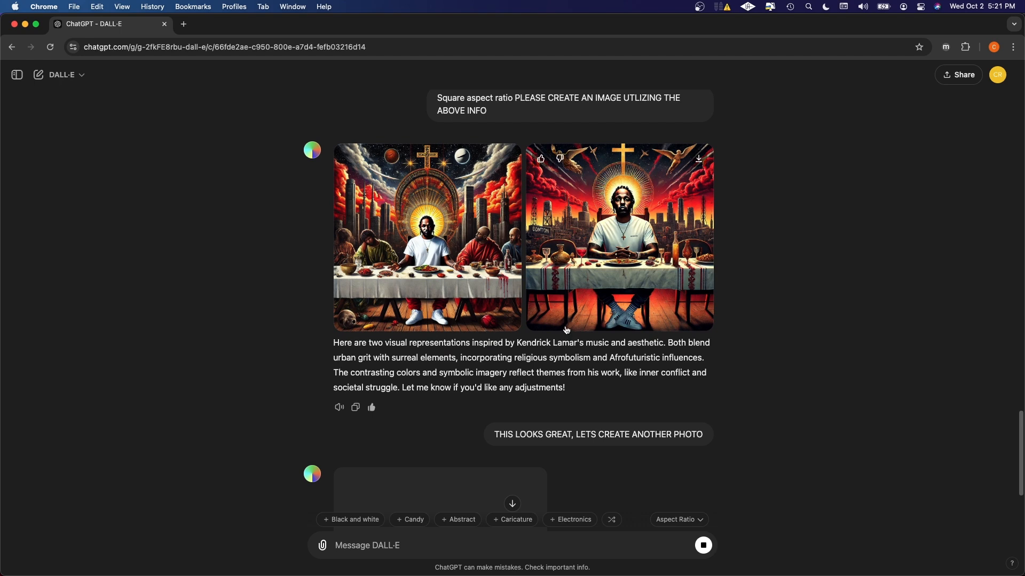
{"action": "scroll", "coordinate": [566, 331], "scroll_direction": "down", "scroll_amount": 3}
{"action": "scroll", "coordinate": [566, 330], "scroll_direction": "up", "scroll_amount": 15}
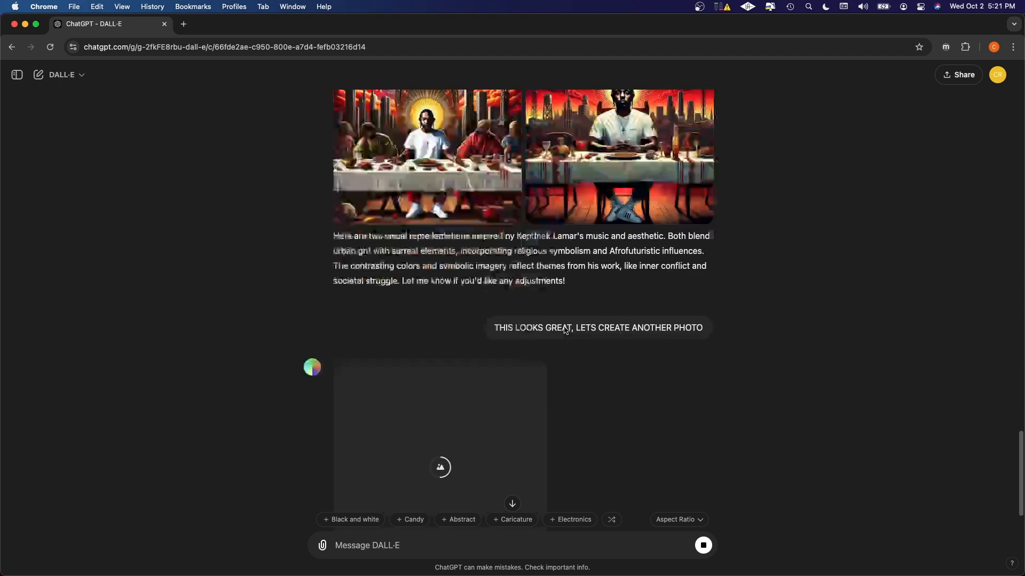
{"action": "scroll", "coordinate": [535, 331], "scroll_direction": "up", "scroll_amount": 7}
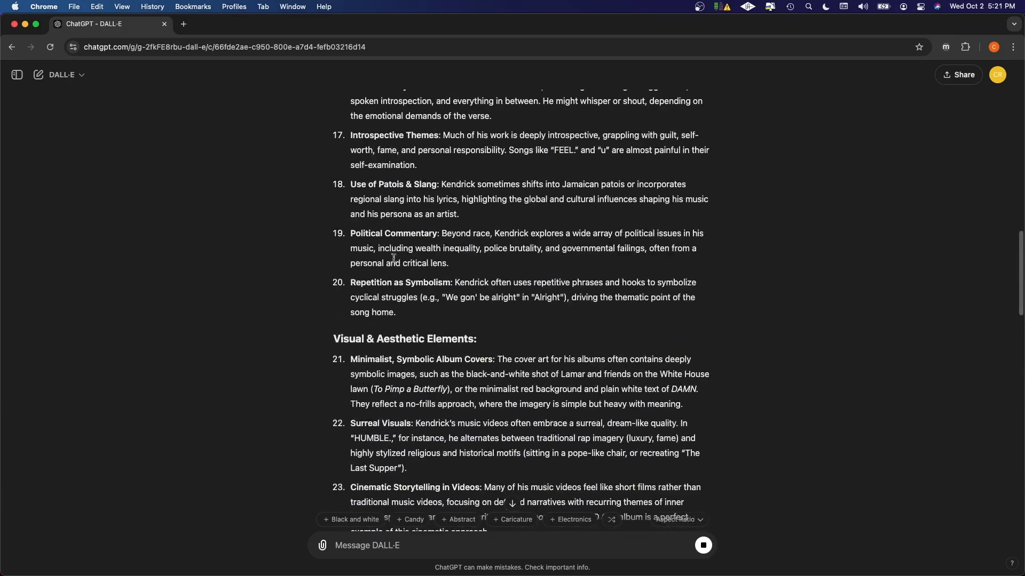
{"action": "scroll", "coordinate": [477, 314], "scroll_direction": "up", "scroll_amount": 9}
{"action": "scroll", "coordinate": [382, 302], "scroll_direction": "down", "scroll_amount": 17}
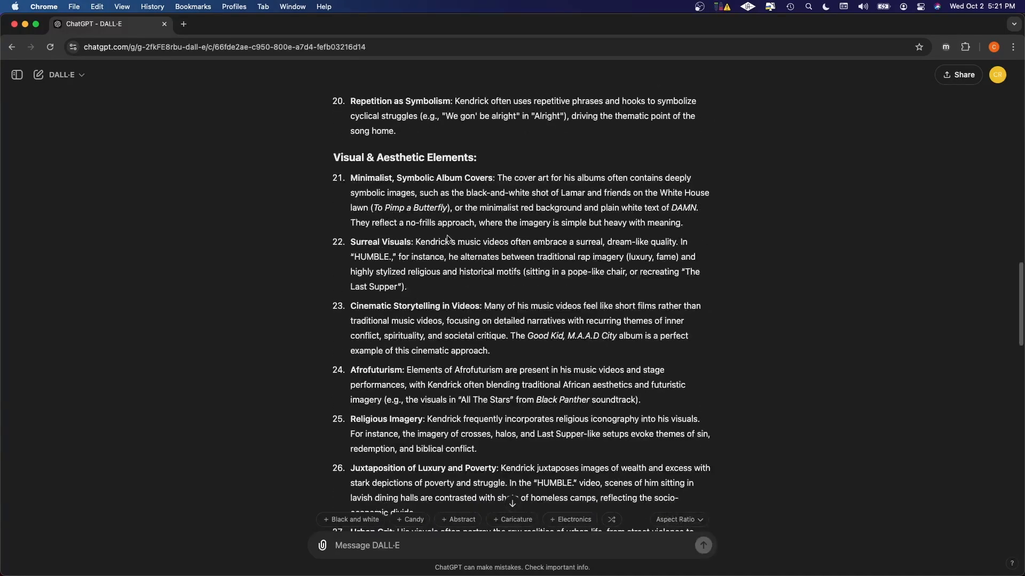
{"action": "scroll", "coordinate": [448, 308], "scroll_direction": "down", "scroll_amount": 1}
{"action": "scroll", "coordinate": [448, 308], "scroll_direction": "down", "scroll_amount": 18}
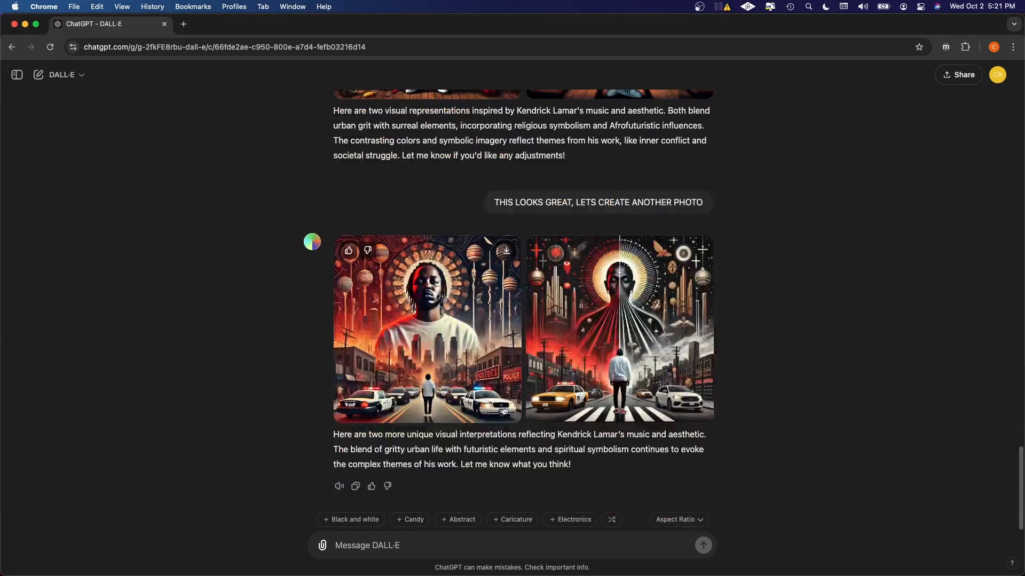
View both images generated for the "THIS LOOKS GREAT, LETS CREATE ANOTHER PHOTO" prompt enlarged, one after the other
{"action": "left_click", "coordinate": [428, 378]}
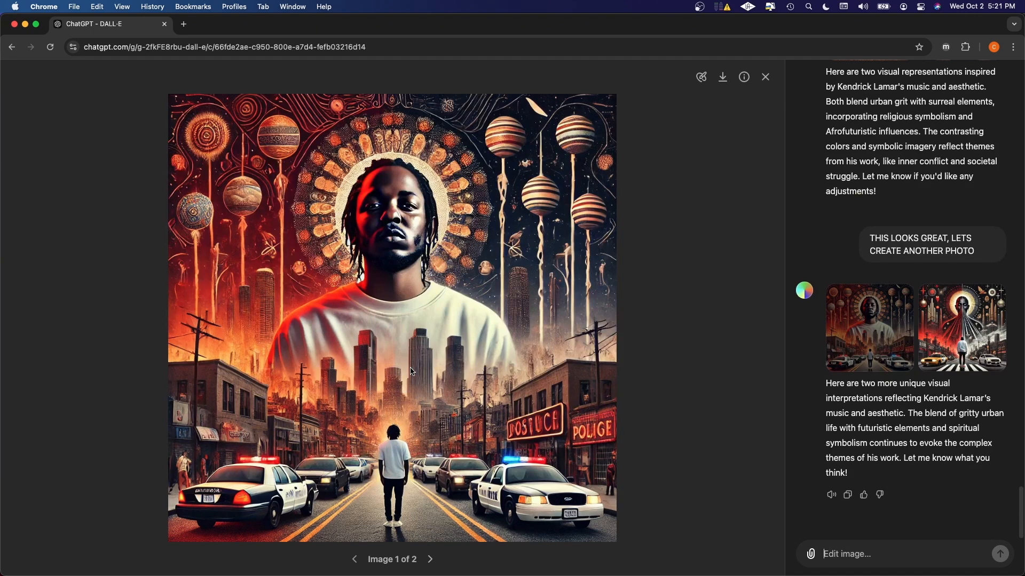
{"action": "key", "text": "Escape"}
{"action": "left_click", "coordinate": [566, 262]}
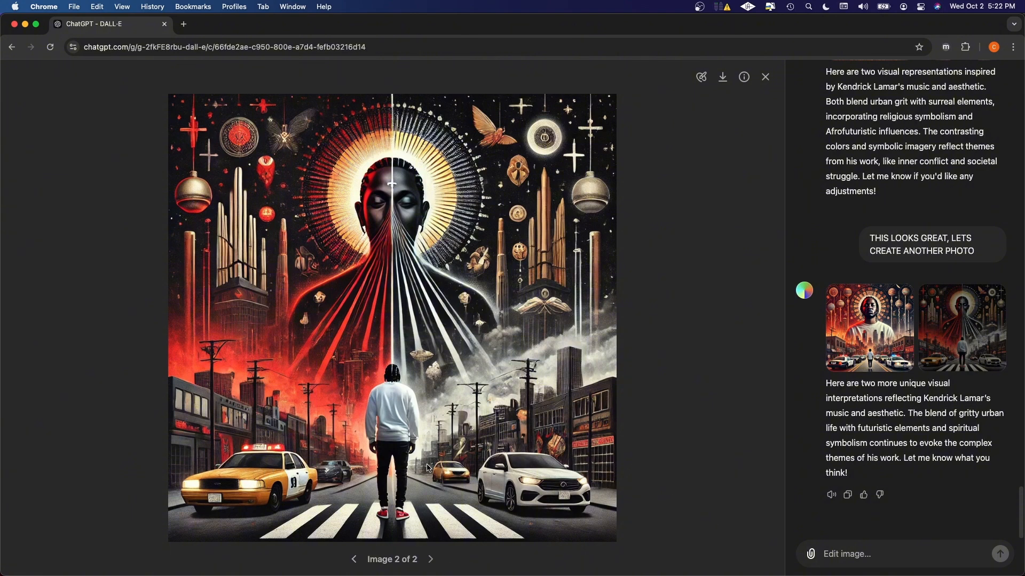
{"action": "left_click", "coordinate": [666, 425]}
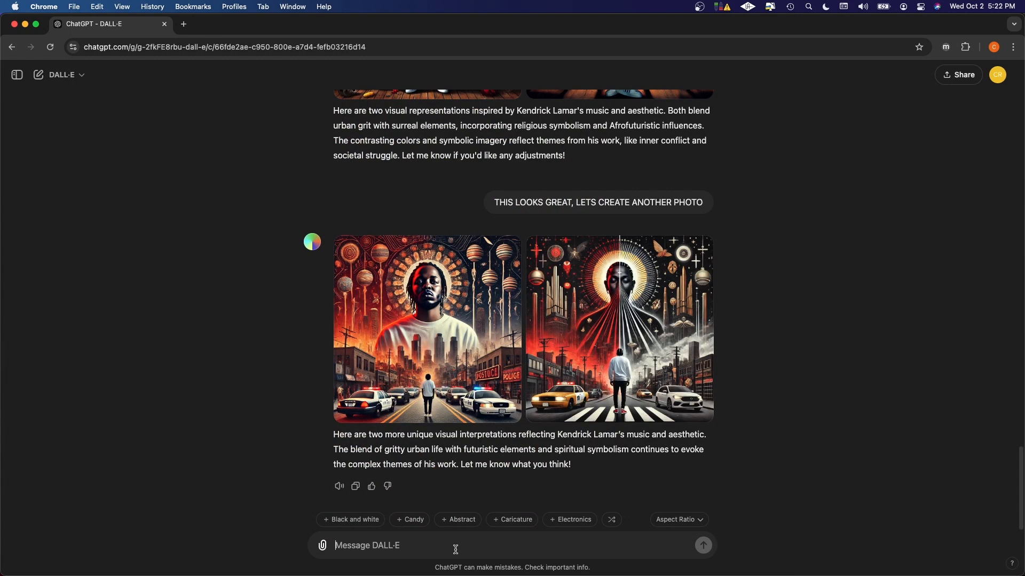
Send the prompt "LETS CREATE ANOTHER ONE" and rate the first of the earlier dinner-table images as good
{"action": "type", "text": "LETS "}
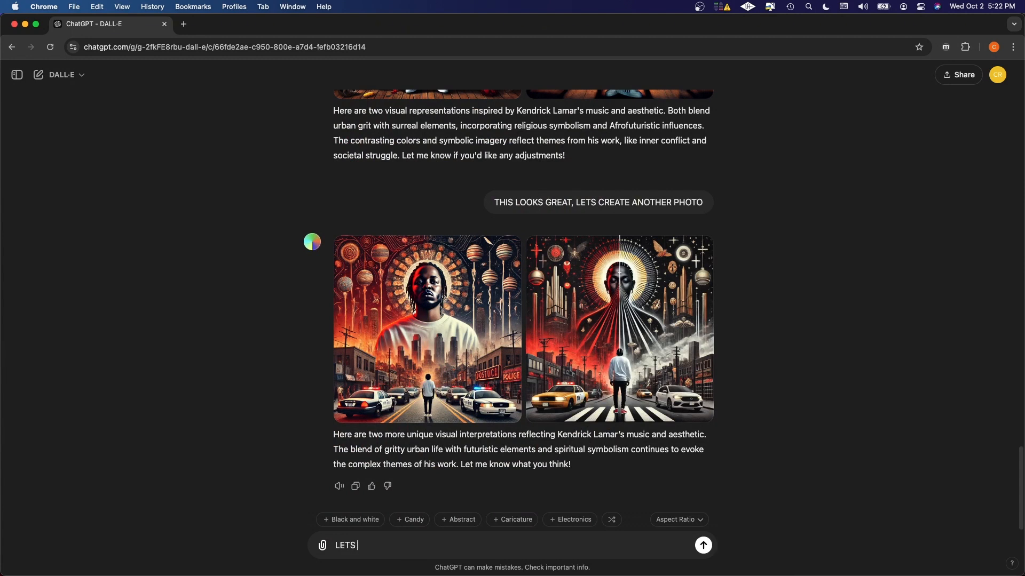
{"action": "type", "text": "CREATE ANOTHER ONE"}
{"action": "key", "text": "Return"}
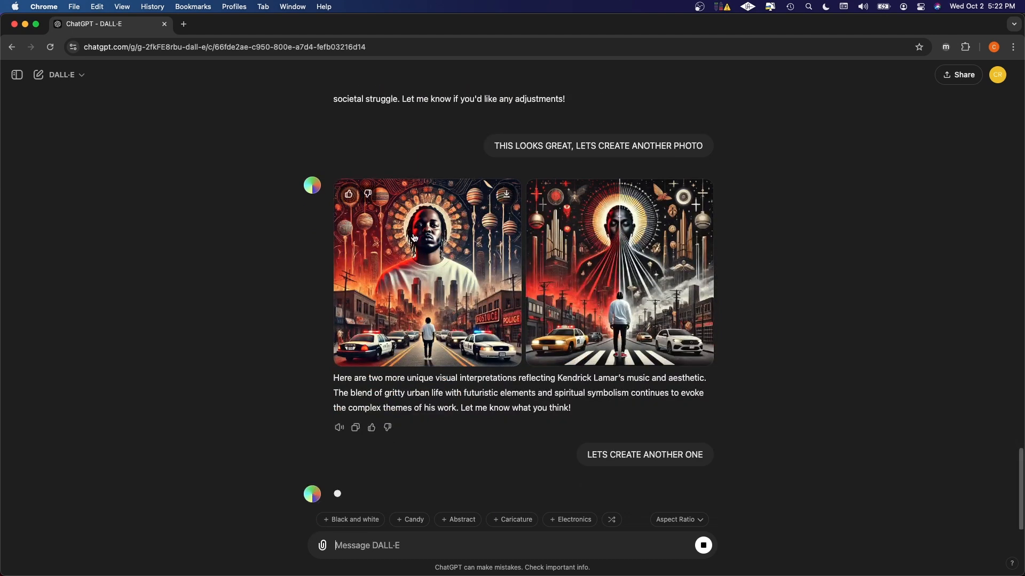
{"action": "scroll", "coordinate": [438, 252], "scroll_direction": "up", "scroll_amount": 6}
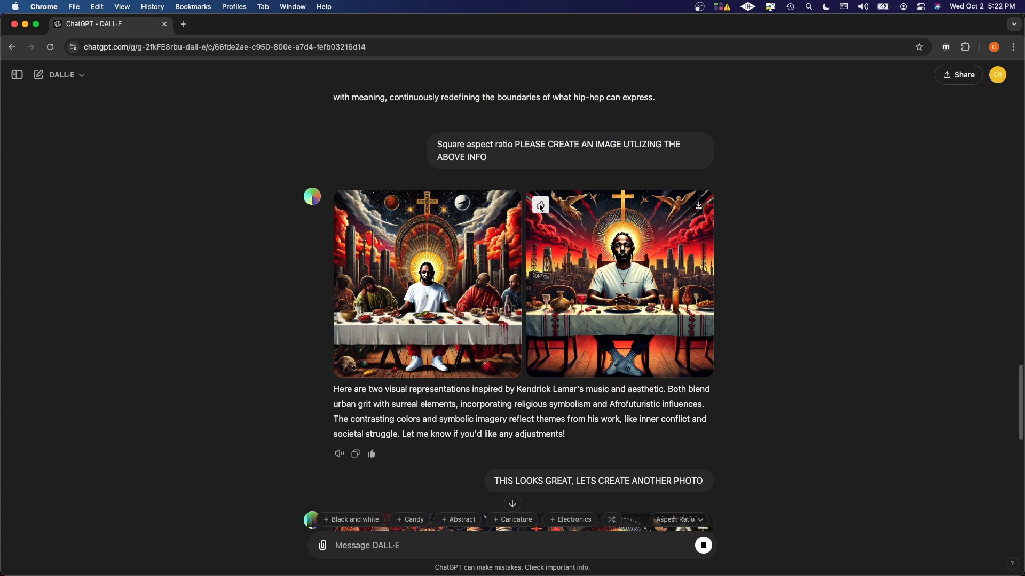
{"action": "left_click", "coordinate": [341, 208]}
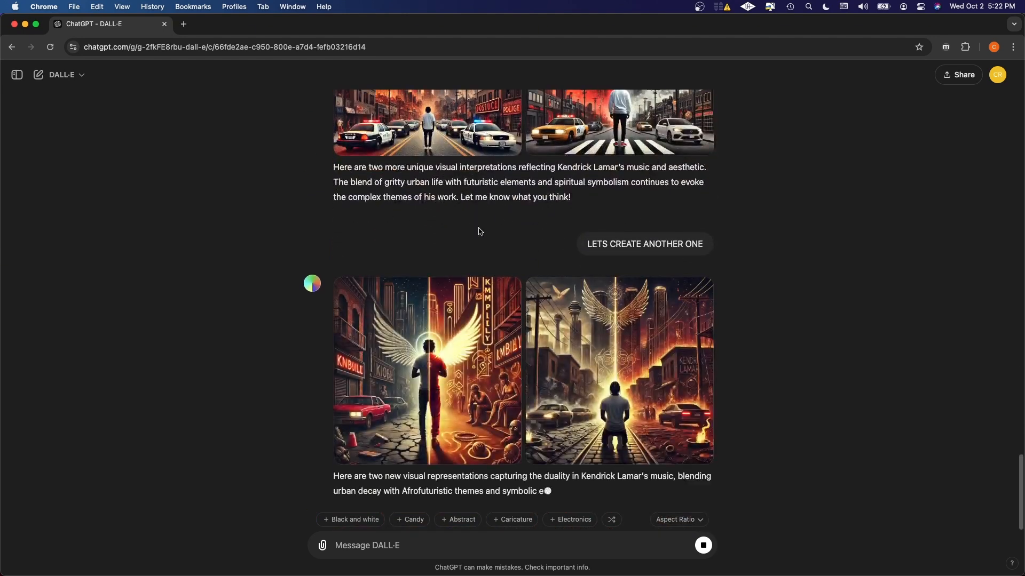
View both new winged-figure images enlarged and compare them with the earlier image pairs in the conversation
{"action": "left_click", "coordinate": [456, 364]}
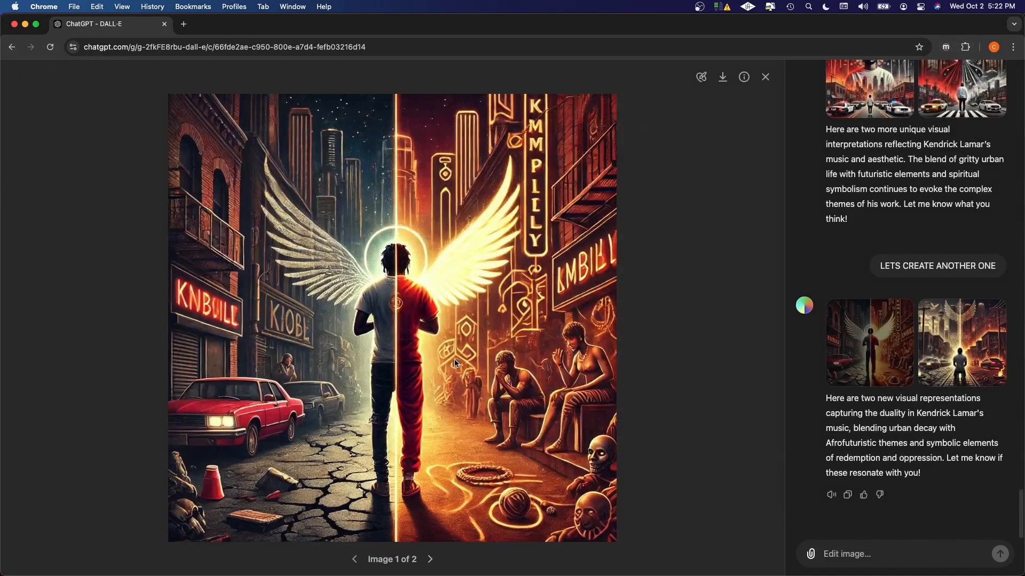
{"action": "key", "text": "Right"}
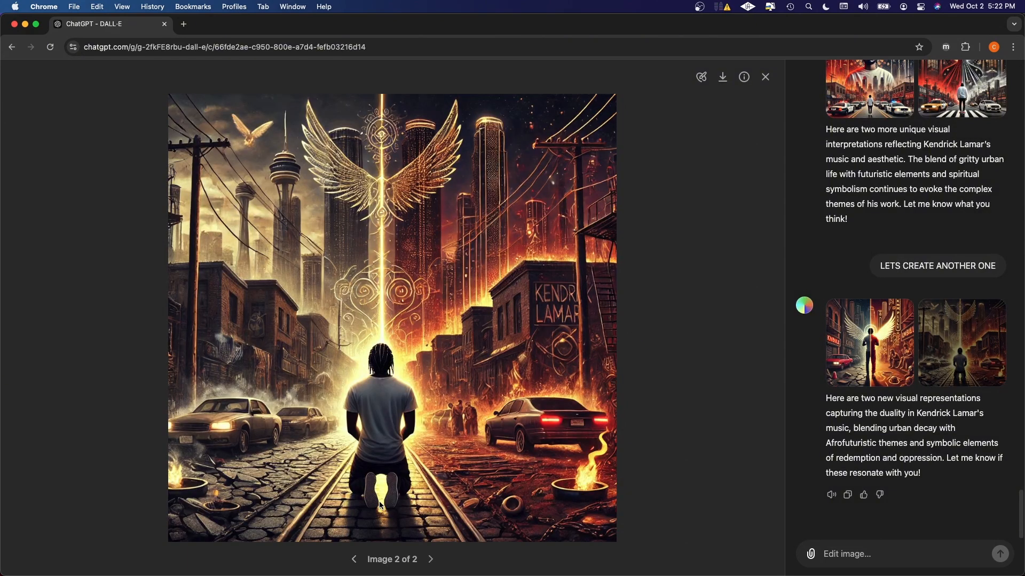
{"action": "key", "text": "Escape"}
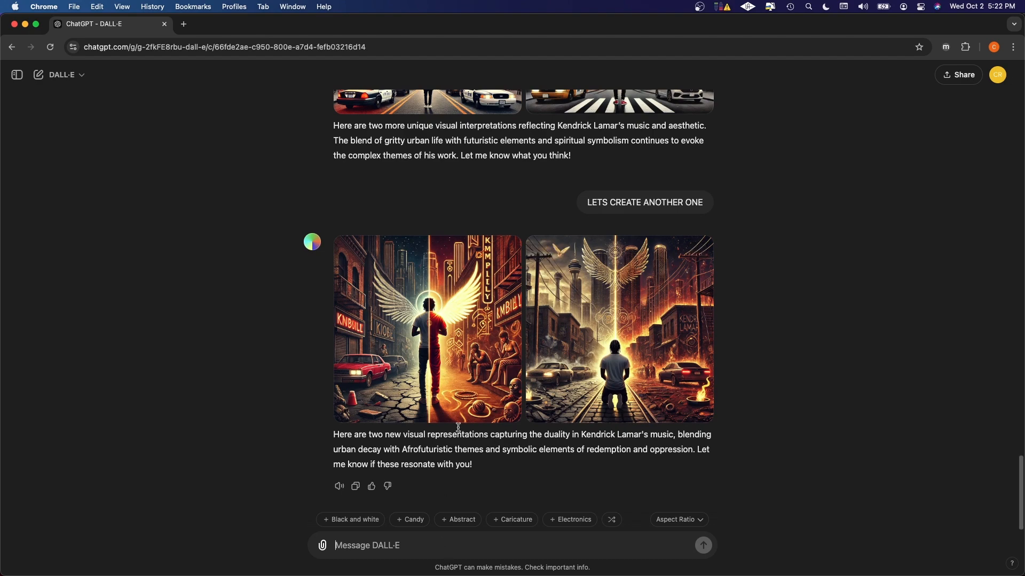
{"action": "scroll", "coordinate": [450, 409], "scroll_direction": "up", "scroll_amount": 3}
{"action": "scroll", "coordinate": [451, 409], "scroll_direction": "up", "scroll_amount": 10}
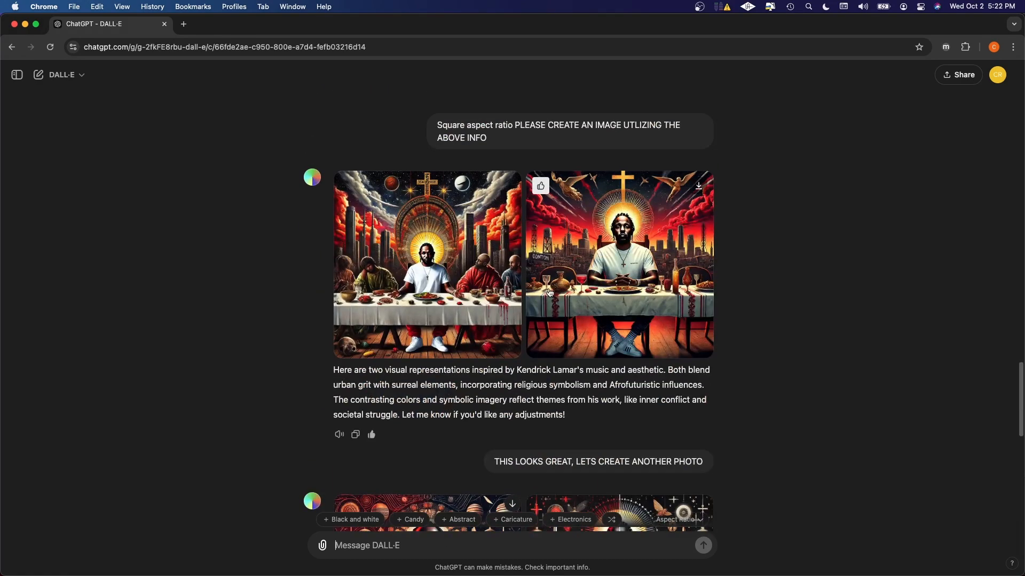
{"action": "scroll", "coordinate": [550, 292], "scroll_direction": "down", "scroll_amount": 4}
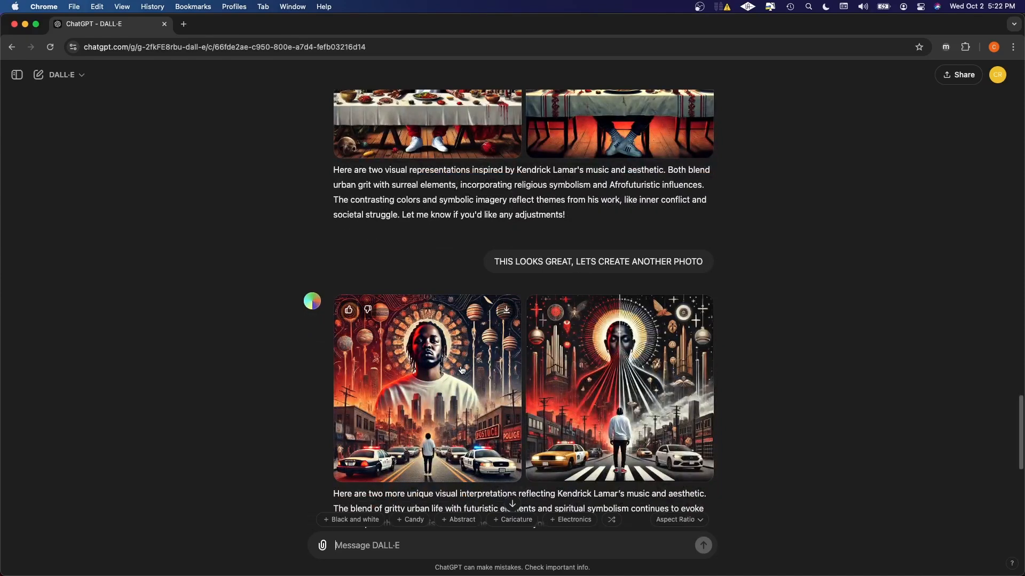
{"action": "scroll", "coordinate": [462, 369], "scroll_direction": "up", "scroll_amount": 5}
{"action": "scroll", "coordinate": [483, 318], "scroll_direction": "up", "scroll_amount": 10}
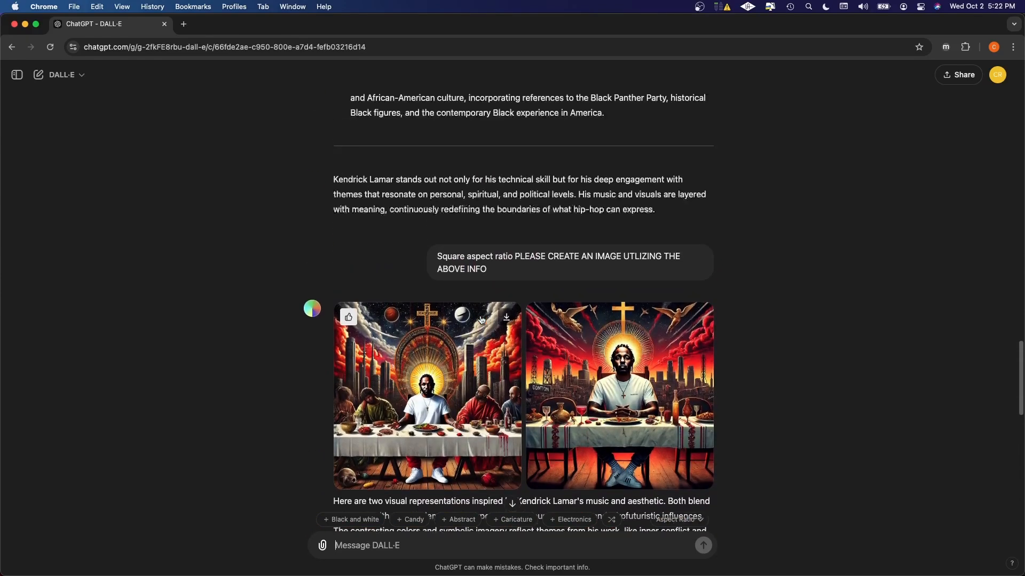
Copy the full "Minimalist, Symbolic Album Covers" item from the Visual & Aesthetic Elements list
{"action": "scroll", "coordinate": [384, 283], "scroll_direction": "up", "scroll_amount": 2}
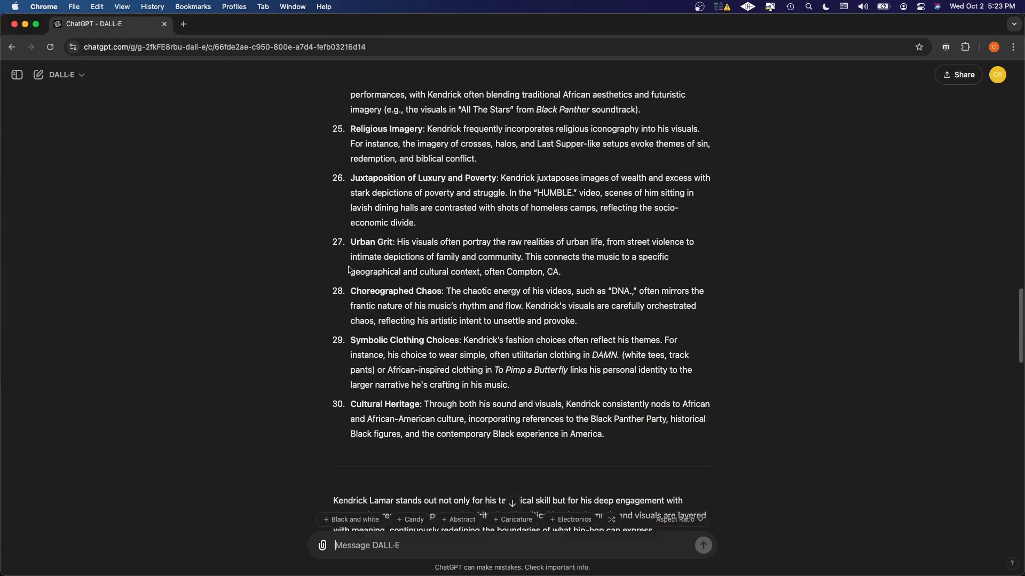
{"action": "scroll", "coordinate": [348, 268], "scroll_direction": "up", "scroll_amount": 1}
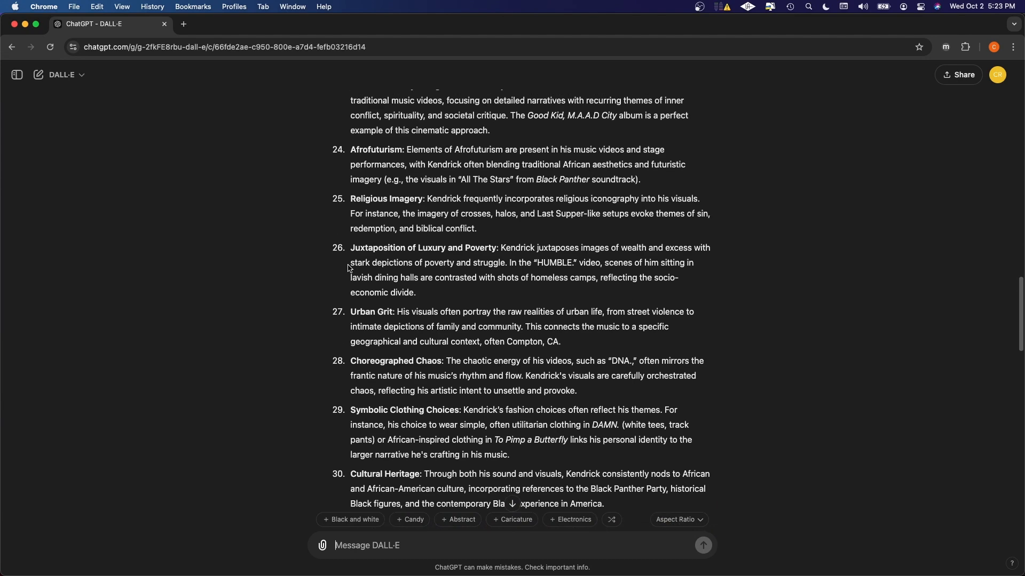
{"action": "scroll", "coordinate": [395, 357], "scroll_direction": "up", "scroll_amount": 3}
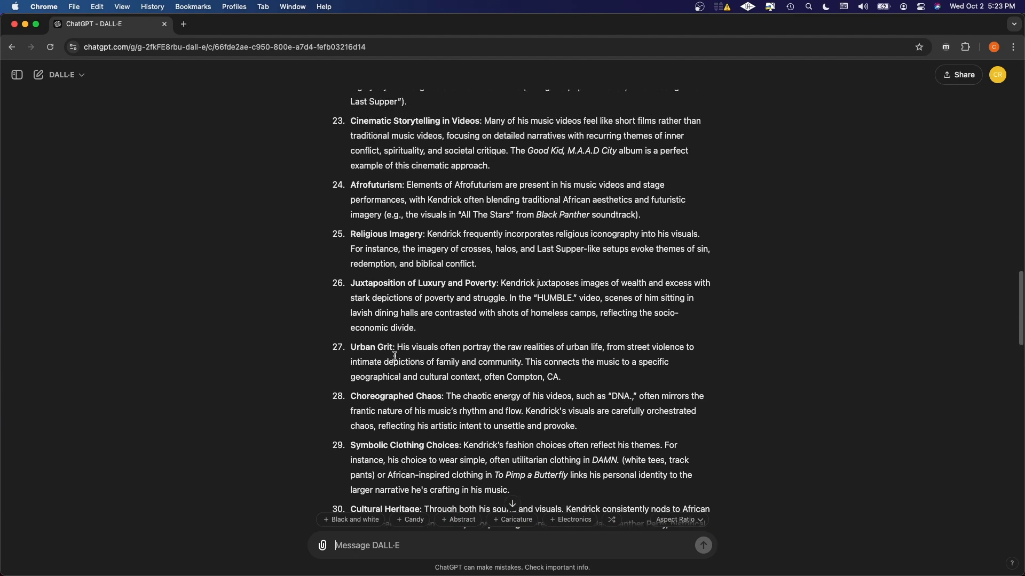
{"action": "scroll", "coordinate": [395, 357], "scroll_direction": "up", "scroll_amount": 5}
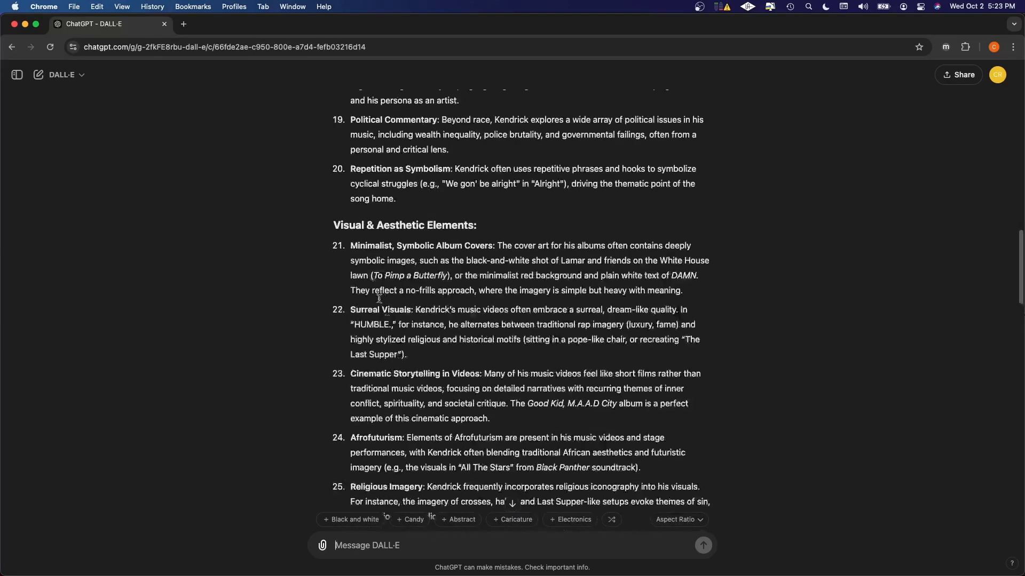
{"action": "left_click_drag", "start_coordinate": [351, 245], "coordinate": [695, 295]}
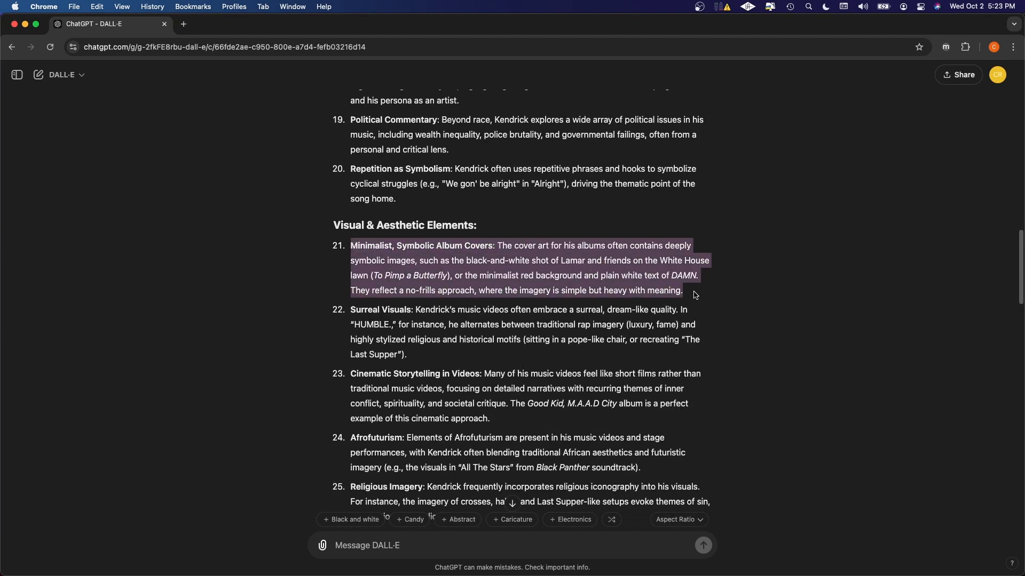
{"action": "right_click", "coordinate": [599, 279]}
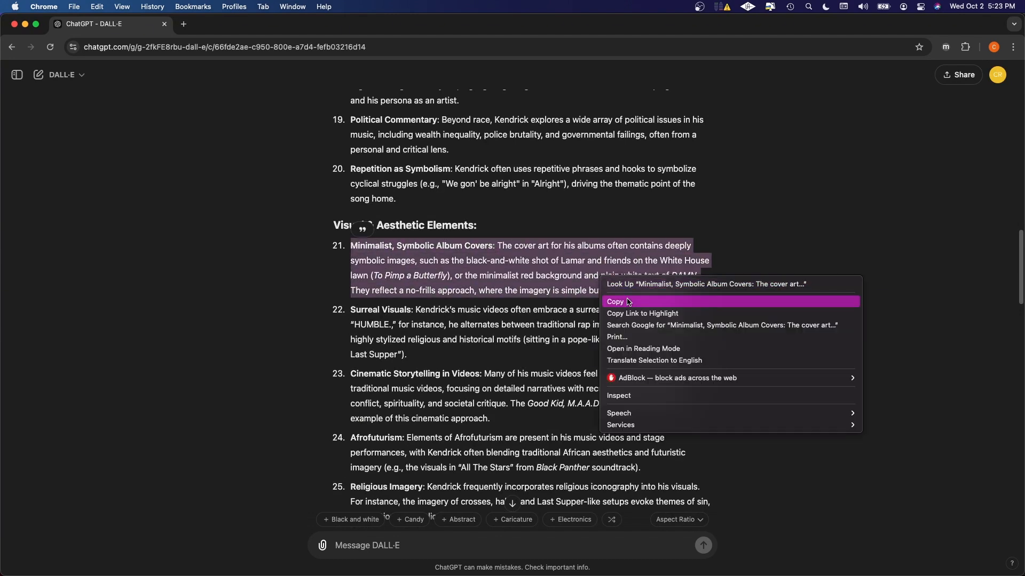
{"action": "left_click", "coordinate": [628, 302]}
Start a new prompt with "LET CREATE A PHOTO WITH A FOCUS ON" and paste the copied album covers item below it
{"action": "scroll", "coordinate": [550, 379], "scroll_direction": "down", "scroll_amount": 15}
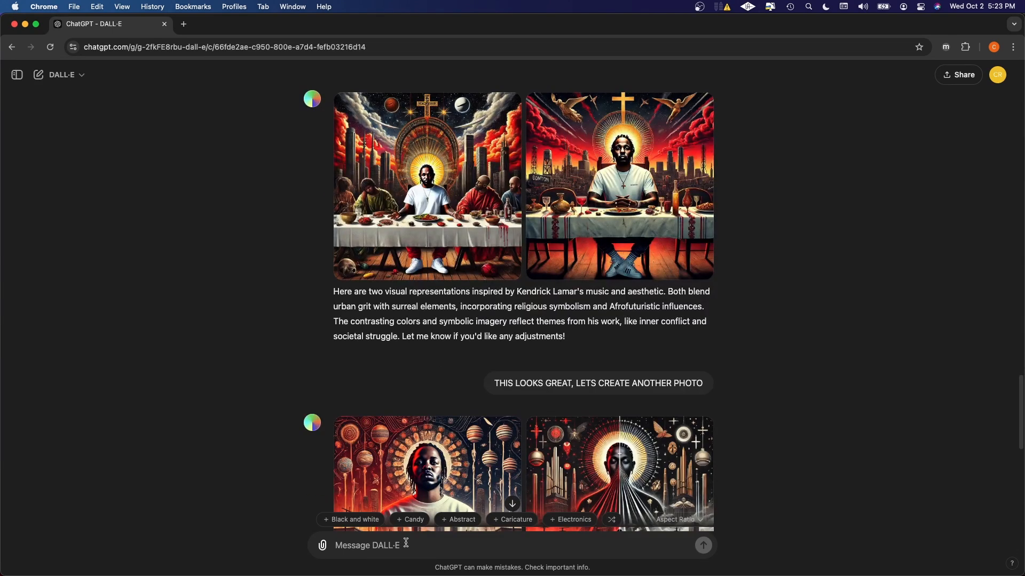
{"action": "type", "text": "LET CREAT"}
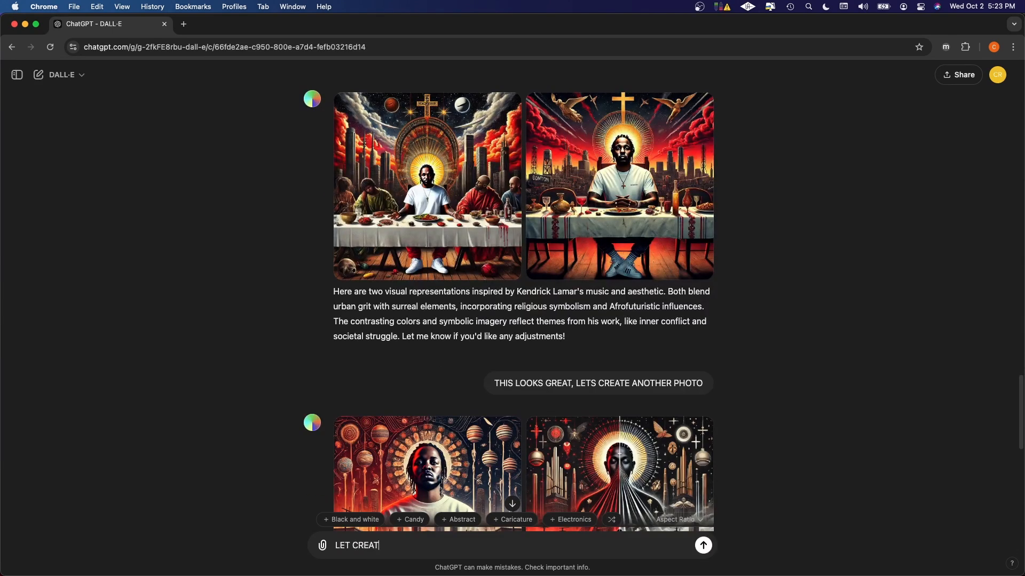
{"action": "type", "text": "E A PHOT WITH"}
{"action": "key", "text": "BackSpace"}
{"action": "key", "text": "BackSpace"}
{"action": "key", "text": "BackSpace"}
{"action": "type", "text": "O WITH A FOU"}
{"action": "type", "text": "US ON"}
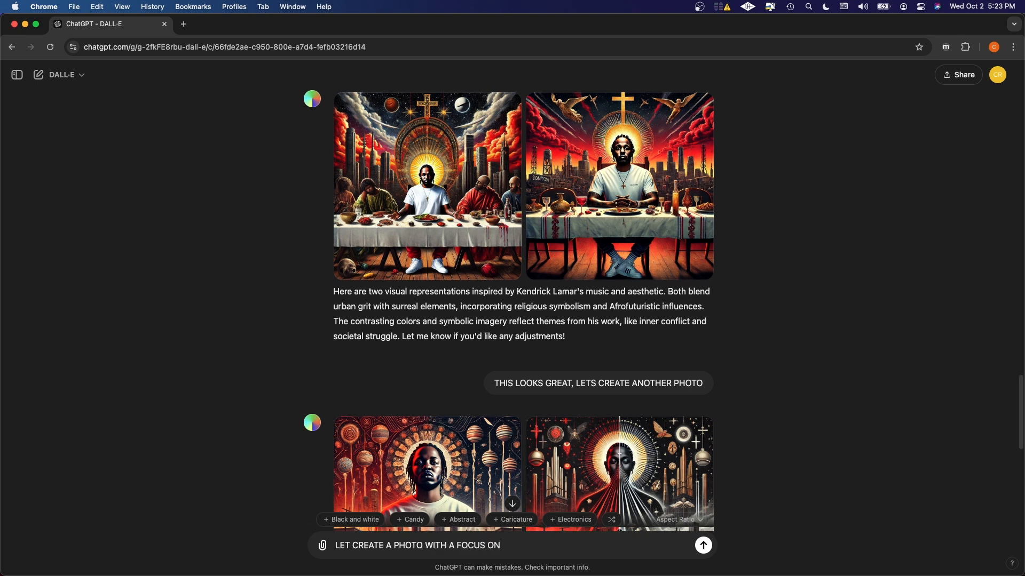
{"action": "key", "text": "shift+Return"}
{"action": "key", "text": "super+v"}
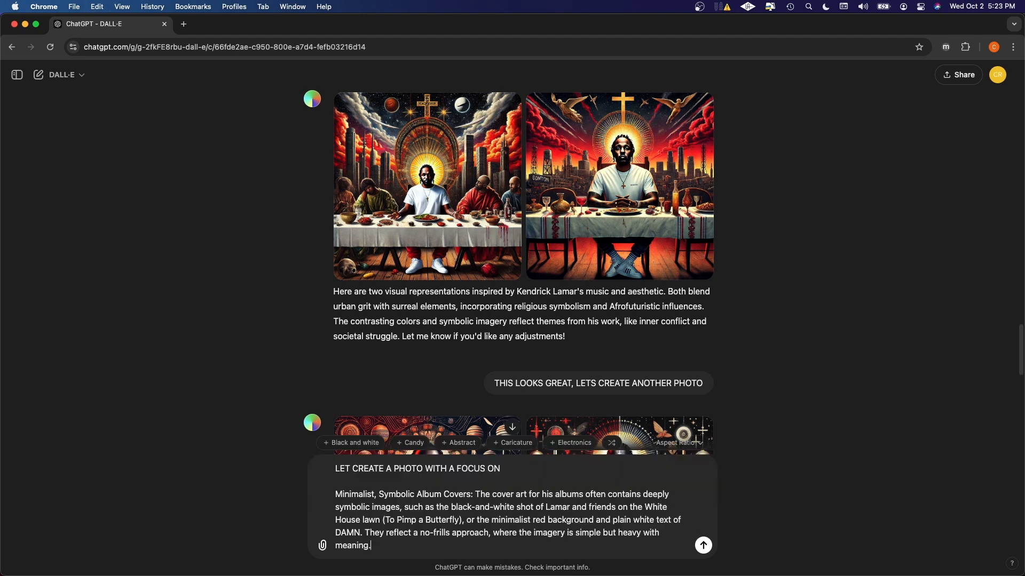
Add the Black and white style and "PHOTO PLEASE AND ALSO REFRAME FROM ADDING ANY LETTERS OR WORDS SPELLED OUT" and send the prompt
{"action": "mouse_move", "coordinate": [443, 450]}
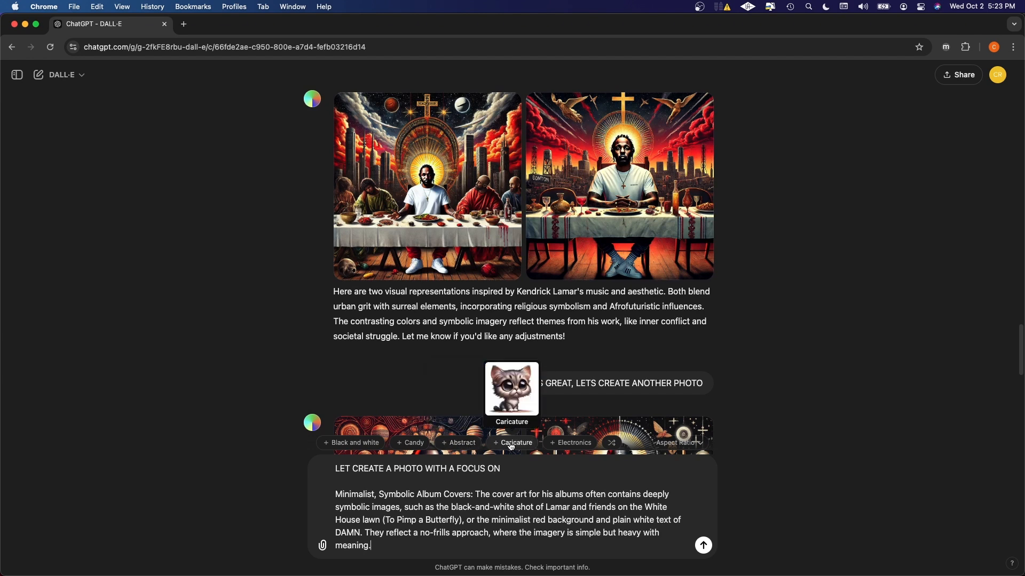
{"action": "left_click", "coordinate": [366, 443]}
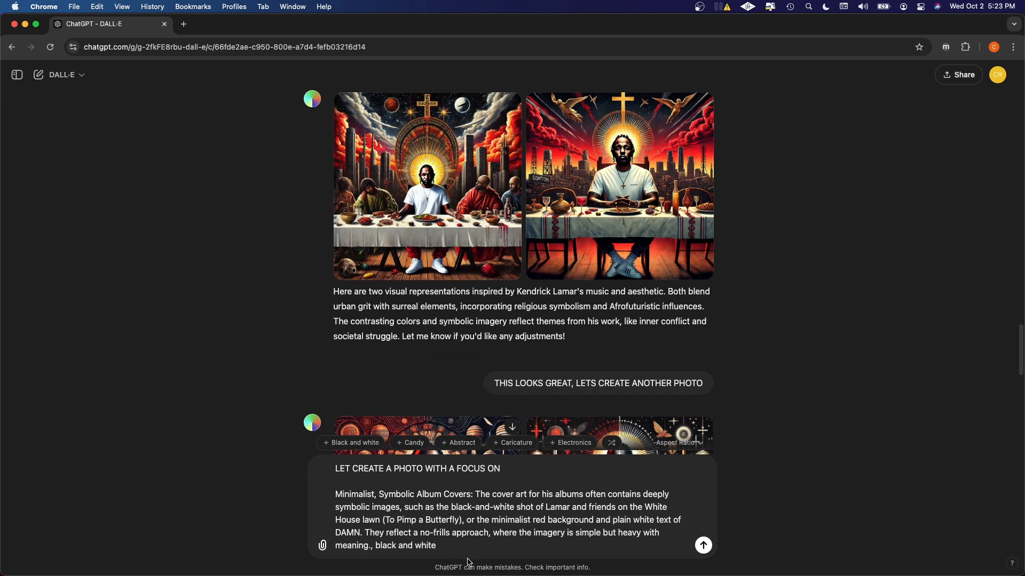
{"action": "type", "text": "PHOTO PLEASE AND ALSO"}
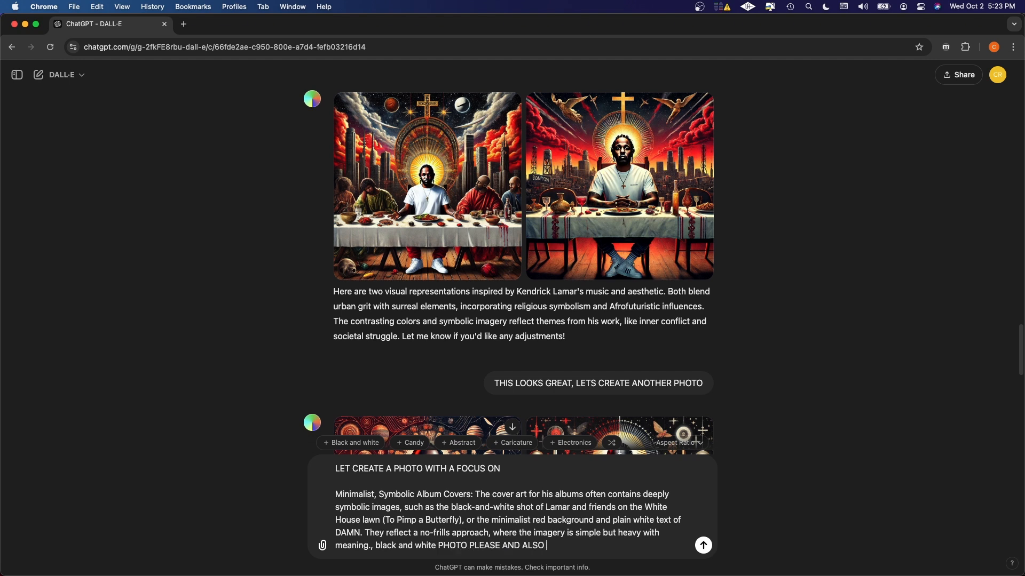
{"action": "type", "text": " REFRAME FROM ADDIN"}
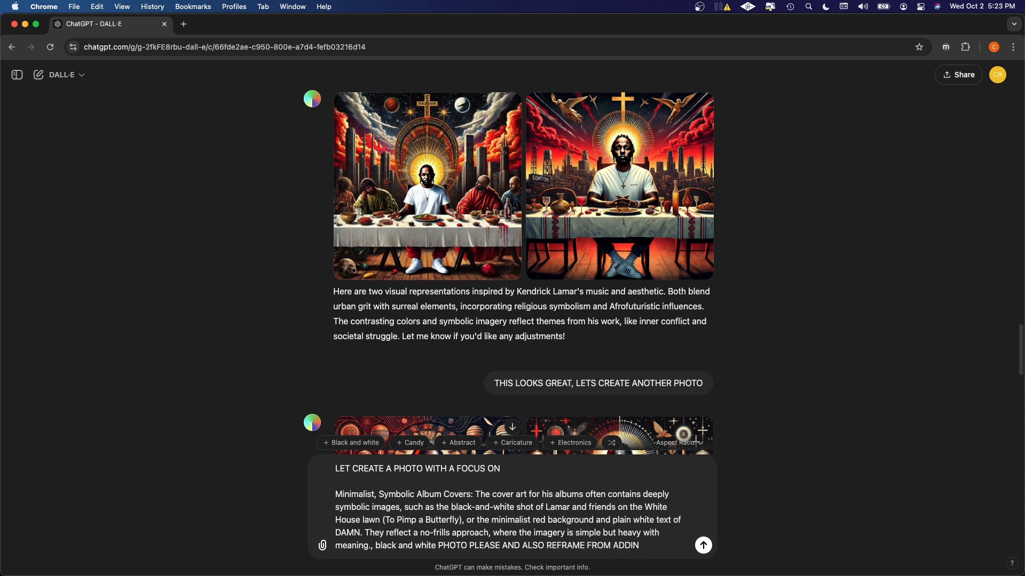
{"action": "type", "text": "G ANY LETTERS OR"}
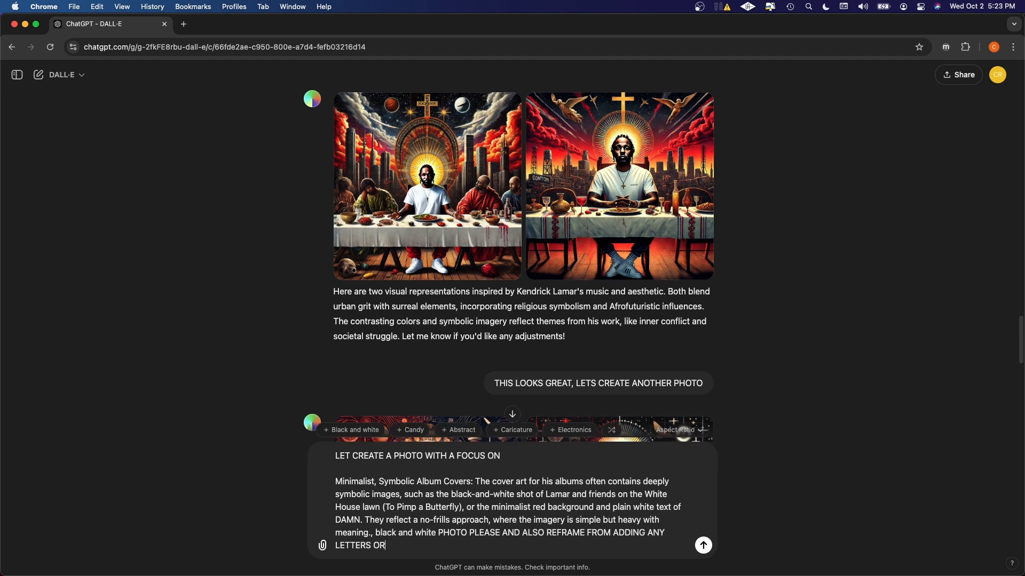
{"action": "type", "text": " WORDS SPELLED OUT"}
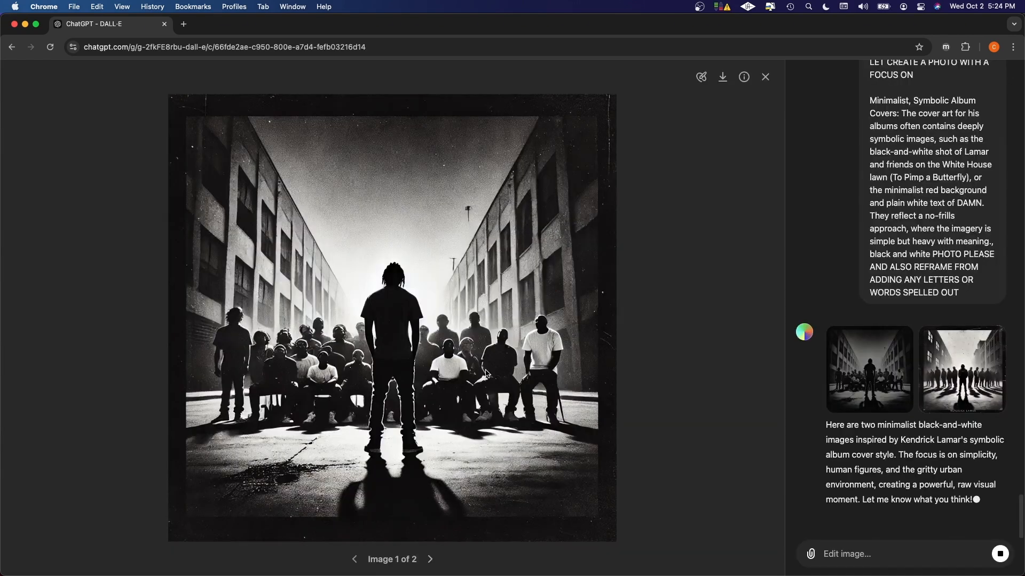
Compare both black-and-white images enlarged, rate the response as good, and return to the conversation
{"action": "key", "text": "Right"}
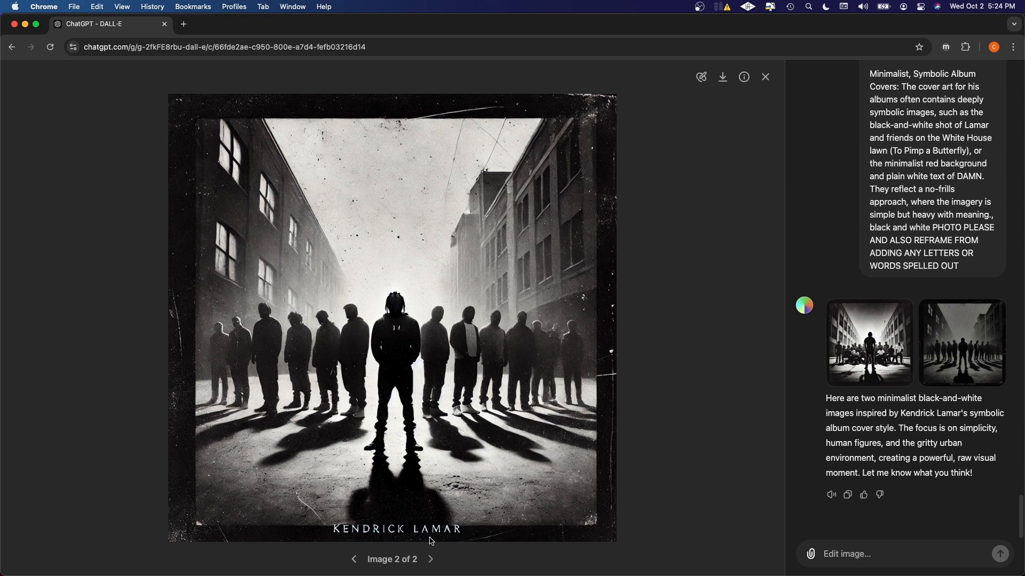
{"action": "left_click", "coordinate": [430, 559]}
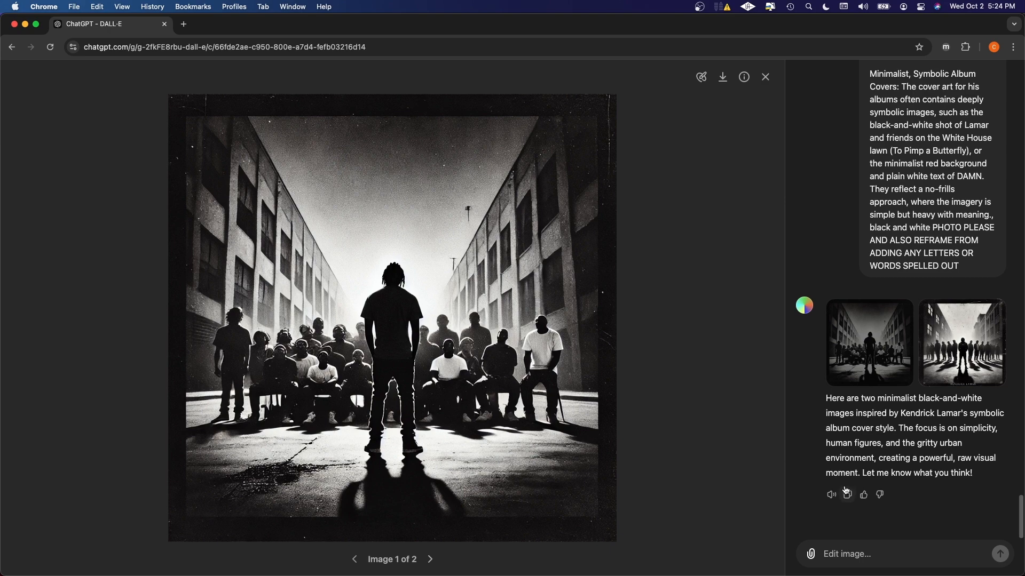
{"action": "left_click", "coordinate": [865, 497]}
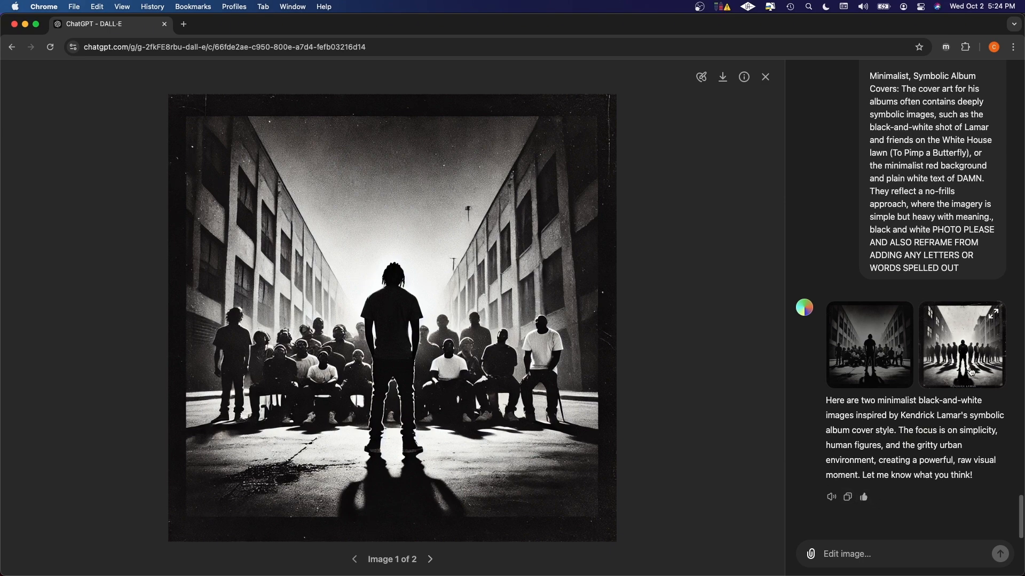
{"action": "left_click", "coordinate": [625, 381]}
{"action": "left_click", "coordinate": [625, 381]}
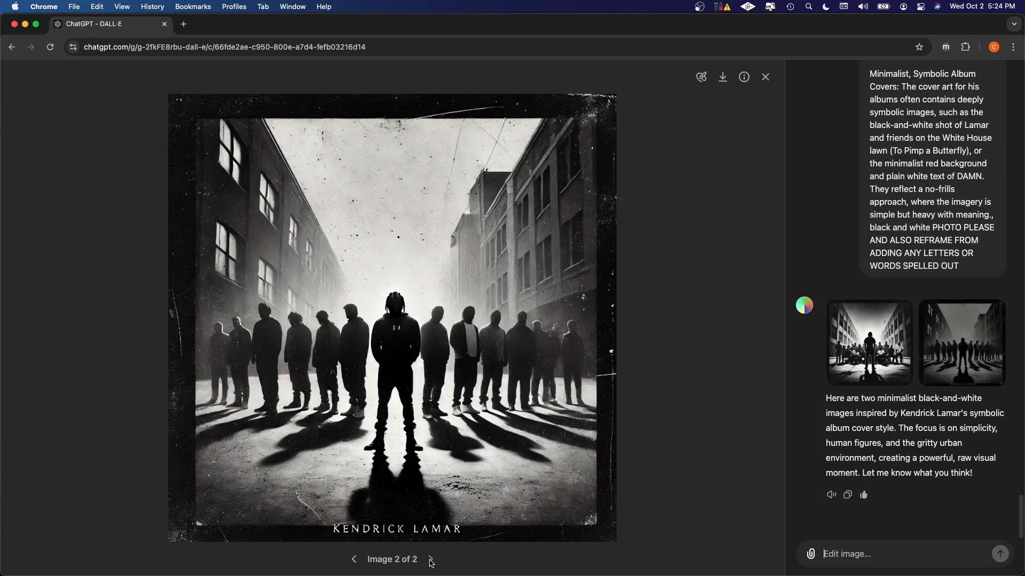
{"action": "left_click", "coordinate": [662, 447]}
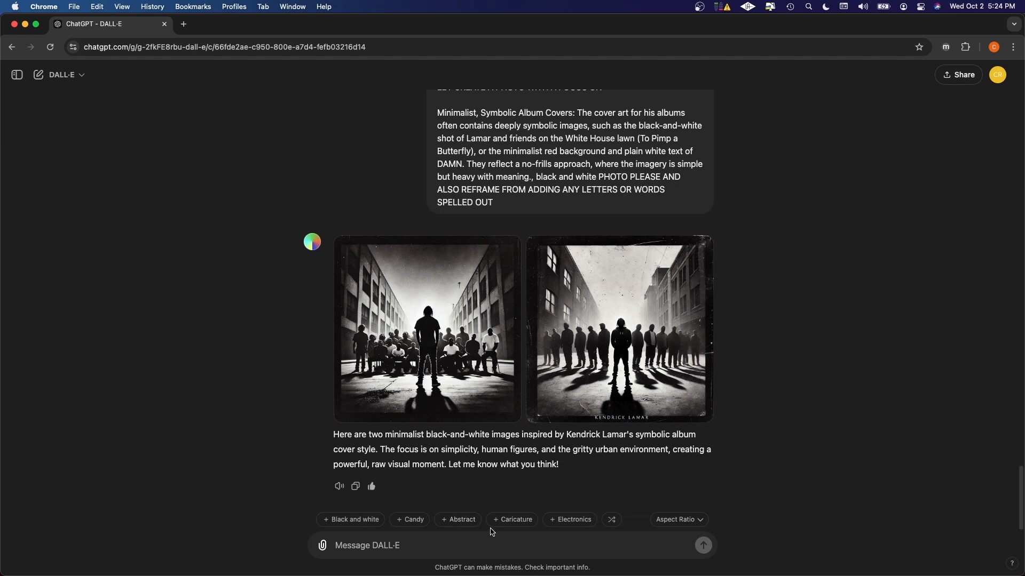
Shuffle the suggested image styles, preview the Gothic option, and return to the list of Kendrick Lamar's traits
{"action": "left_click", "coordinate": [611, 520]}
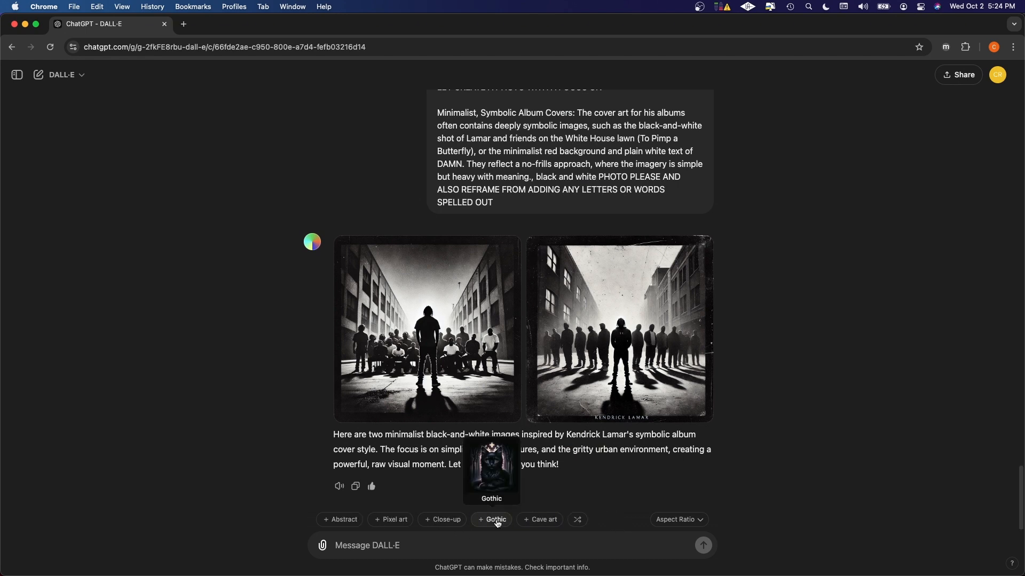
{"action": "mouse_move", "coordinate": [455, 525]}
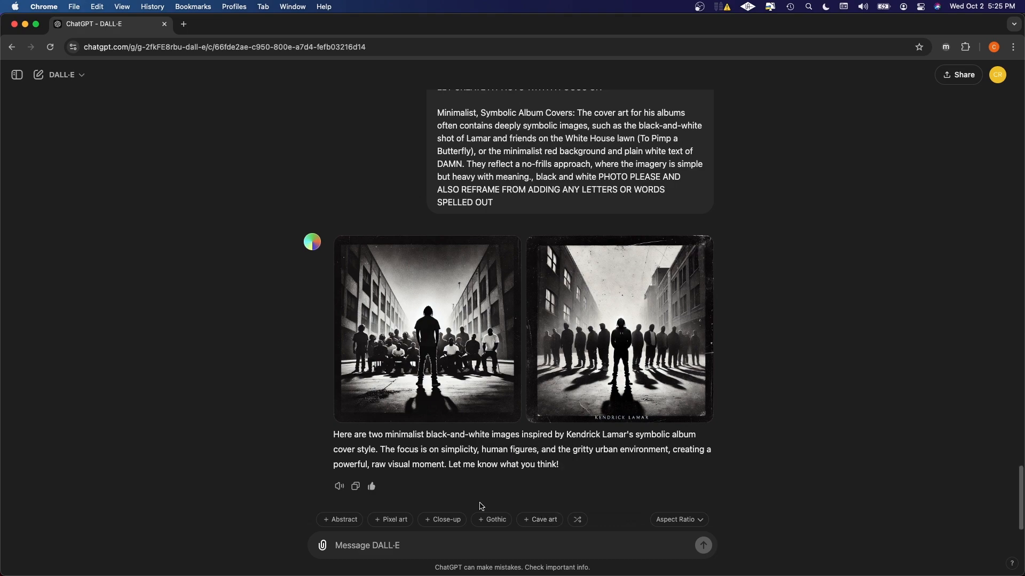
{"action": "scroll", "coordinate": [490, 438], "scroll_direction": "up", "scroll_amount": 5}
{"action": "scroll", "coordinate": [490, 438], "scroll_direction": "up", "scroll_amount": 15}
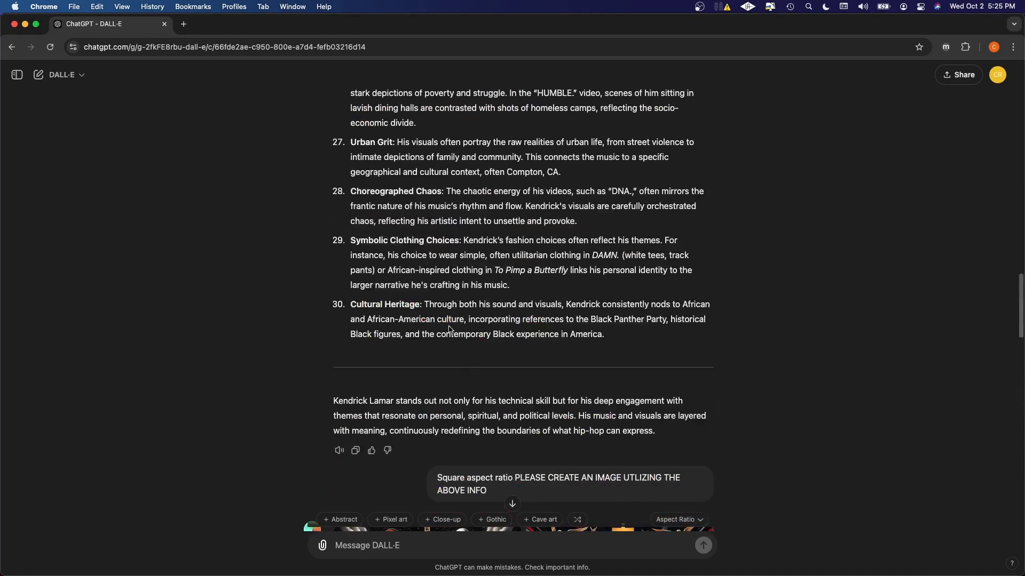
Copy the full "Afrofuturism" and "Religious Imagery" items from the Visual & Aesthetic Elements list
{"action": "scroll", "coordinate": [447, 323], "scroll_direction": "up", "scroll_amount": 3}
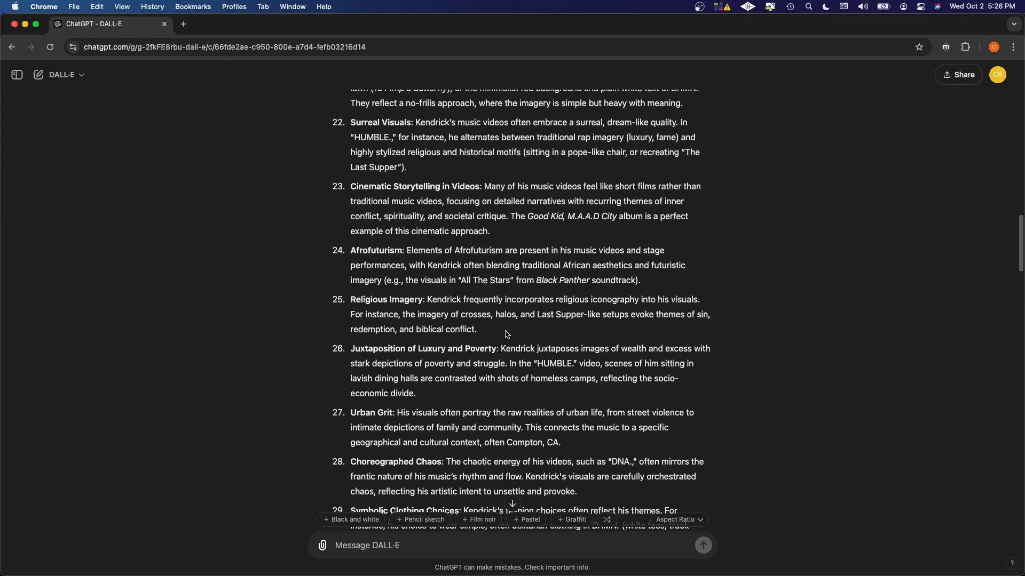
{"action": "left_click_drag", "start_coordinate": [492, 330], "coordinate": [350, 255]}
{"action": "right_click", "coordinate": [372, 269]}
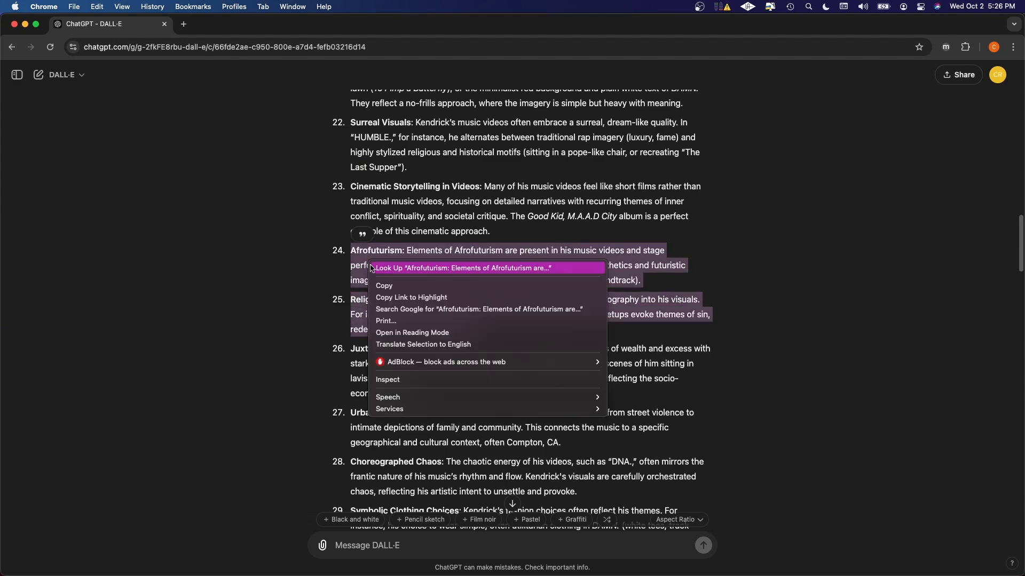
{"action": "left_click", "coordinate": [392, 286]}
Write a new prompt starting with "LETS FOCUS ON", paste the copied Afrofuturism and Religious Imagery items below it, and send it
{"action": "scroll", "coordinate": [432, 432], "scroll_direction": "down", "scroll_amount": 20}
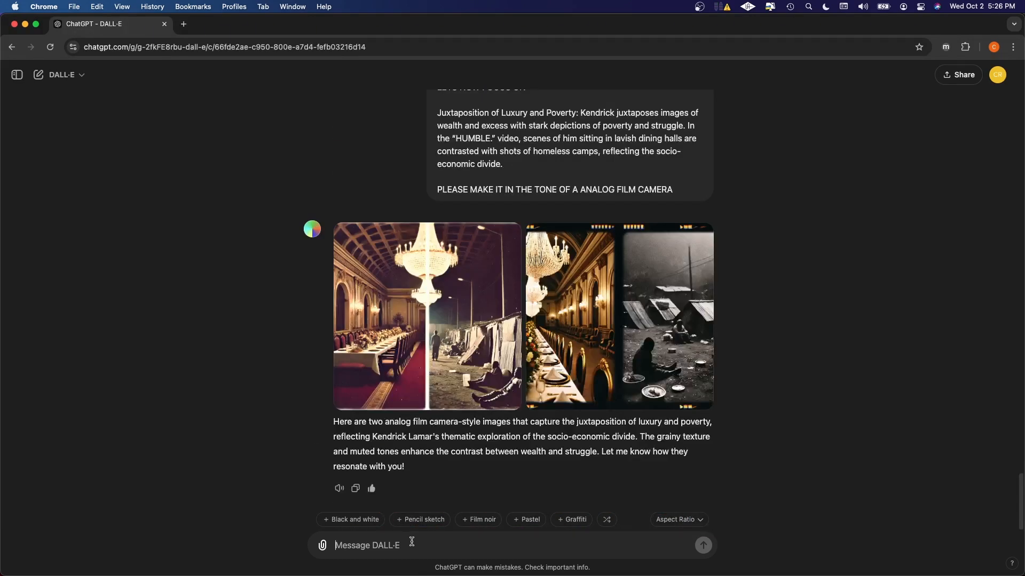
{"action": "type", "text": "LETS F"}
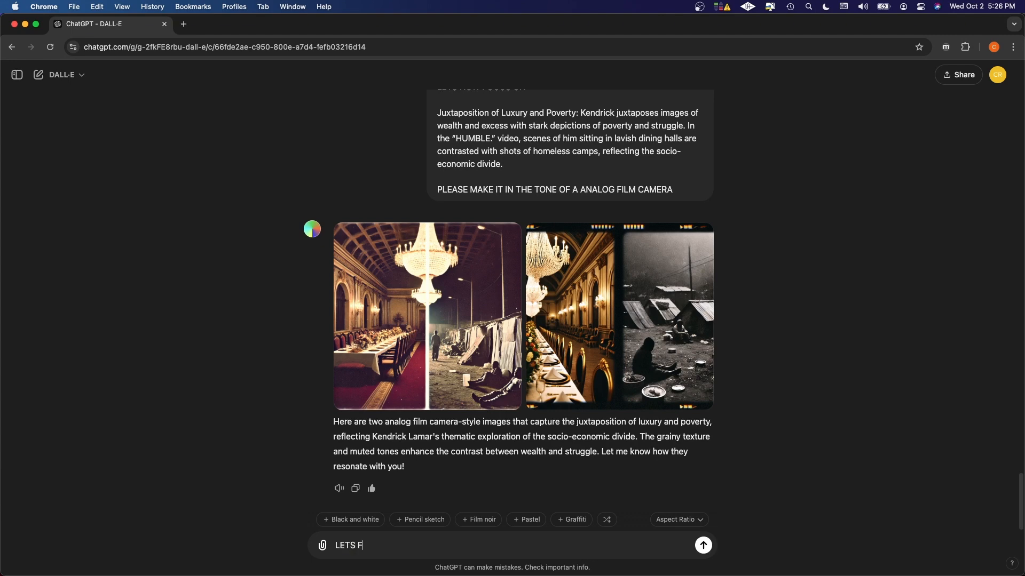
{"action": "type", "text": "OCU"}
{"action": "key", "text": "BackSpace"}
{"action": "type", "text": "CUS ON"}
{"action": "key", "text": "shift+Return"}
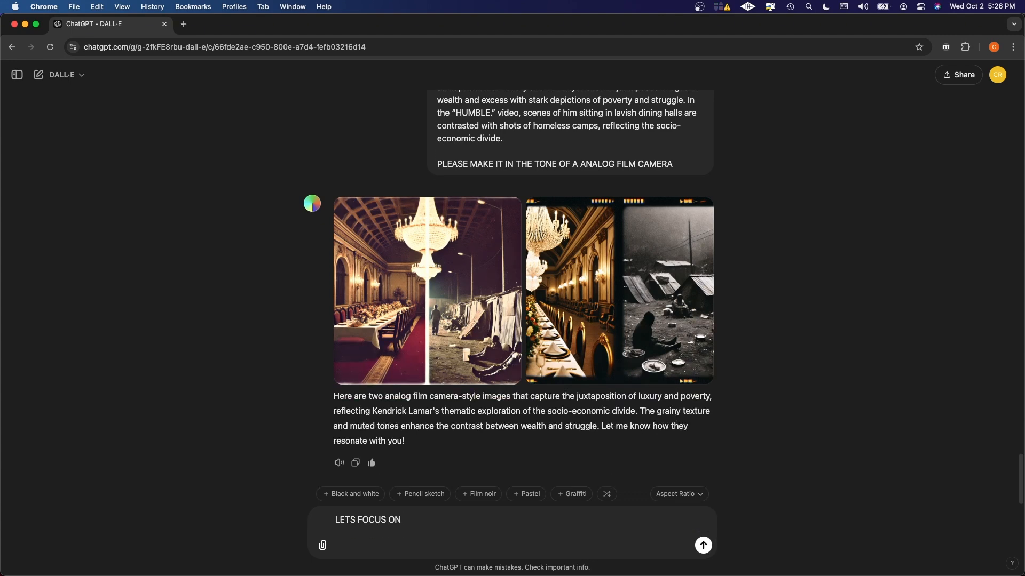
{"action": "key", "text": "super+v"}
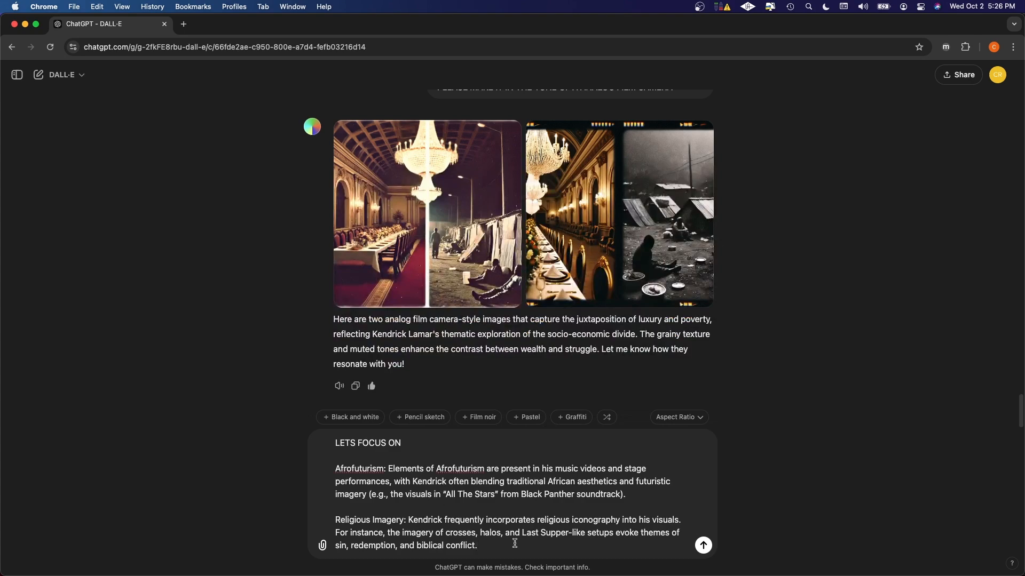
{"action": "key", "text": "Return"}
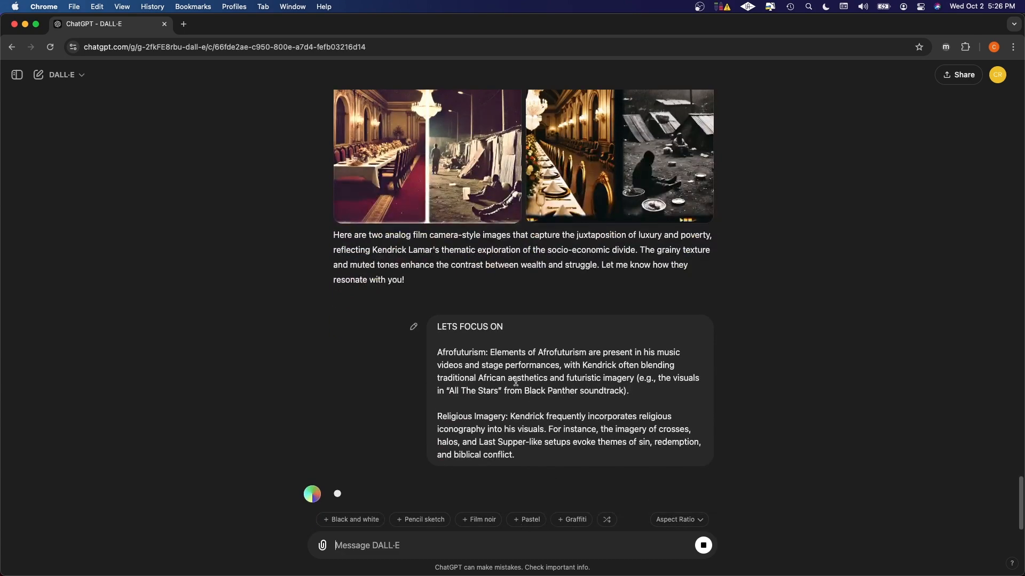
View the first Last Supper-style image enlarged and review the earlier images and responses alongside it
{"action": "scroll", "coordinate": [467, 308], "scroll_direction": "up", "scroll_amount": 15}
{"action": "scroll", "coordinate": [467, 308], "scroll_direction": "up", "scroll_amount": 20}
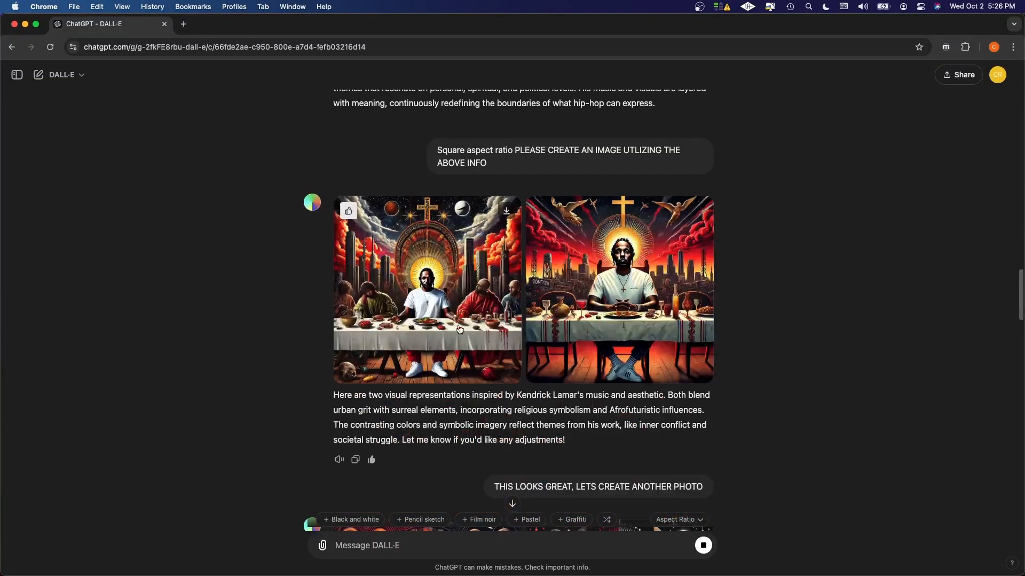
{"action": "left_click", "coordinate": [458, 300]}
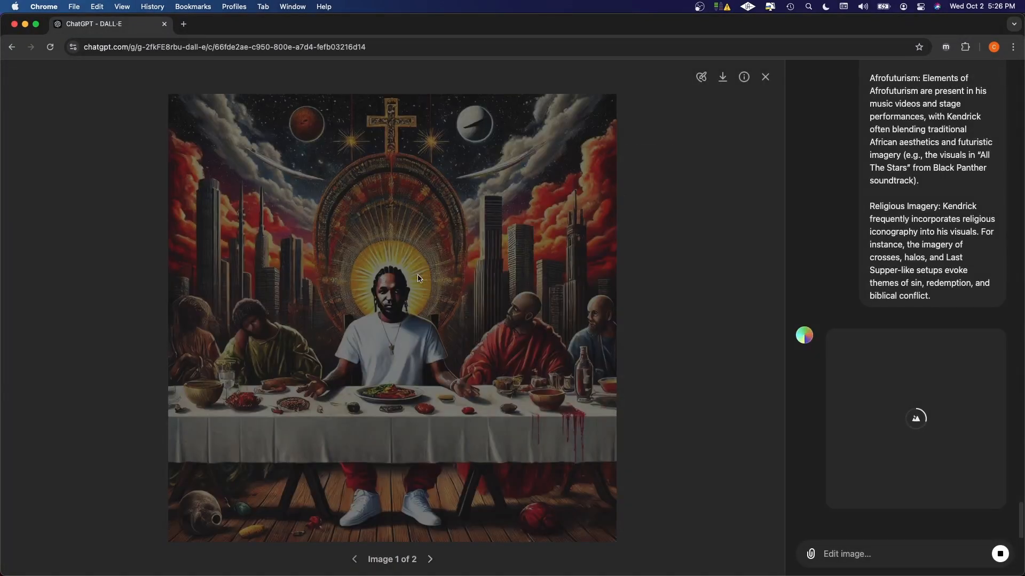
{"action": "scroll", "coordinate": [879, 257], "scroll_direction": "up", "scroll_amount": 5}
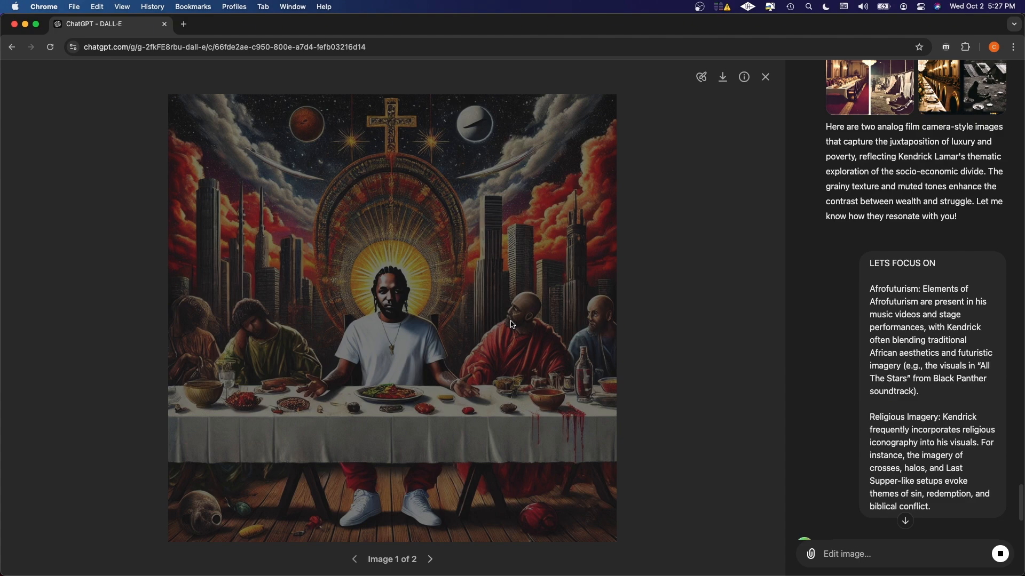
{"action": "scroll", "coordinate": [869, 275], "scroll_direction": "up", "scroll_amount": 5}
{"action": "scroll", "coordinate": [869, 273], "scroll_direction": "up", "scroll_amount": 5}
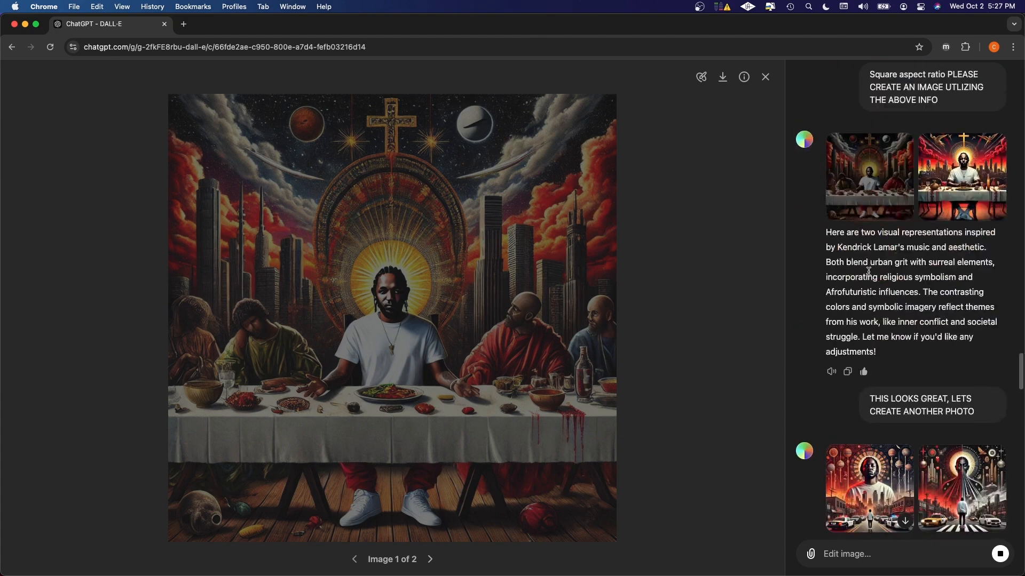
{"action": "scroll", "coordinate": [869, 271], "scroll_direction": "down", "scroll_amount": 5}
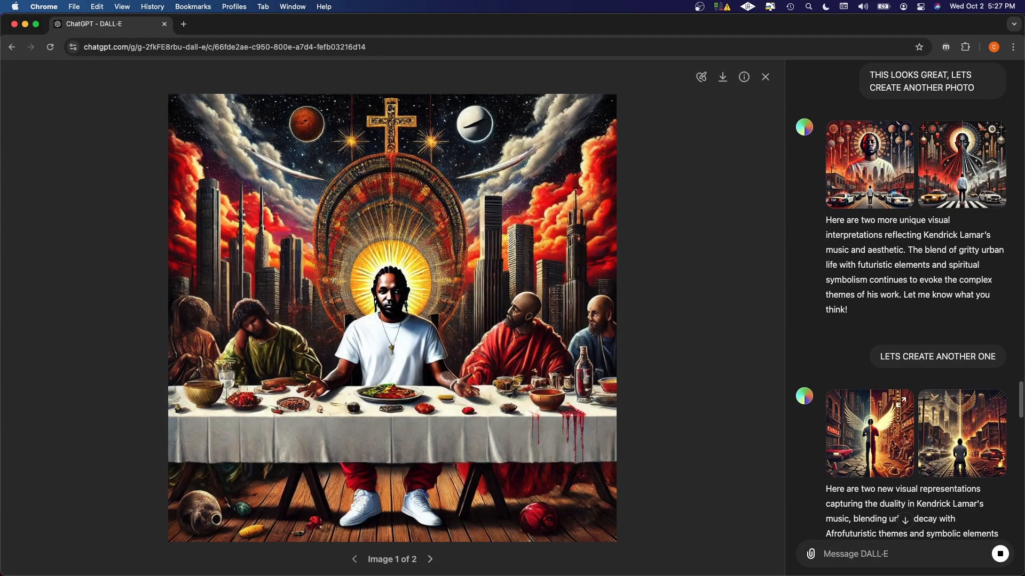
{"action": "key", "text": "Escape"}
Compare both new Afrofuturism and religious imagery pictures enlarged and return to the conversation
{"action": "scroll", "coordinate": [512, 266], "scroll_direction": "down", "scroll_amount": 10}
{"action": "left_click", "coordinate": [445, 393]}
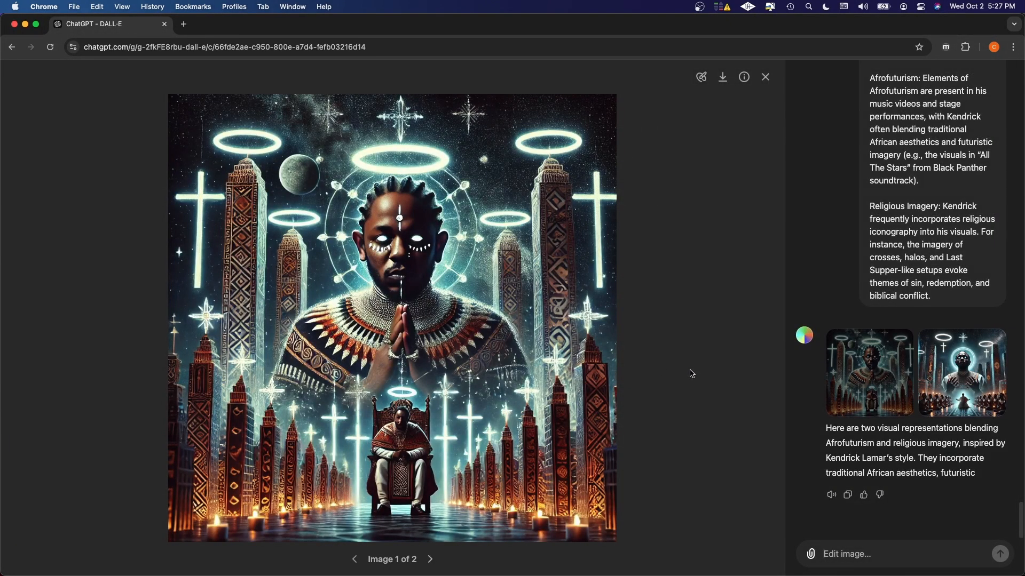
{"action": "key", "text": "Right"}
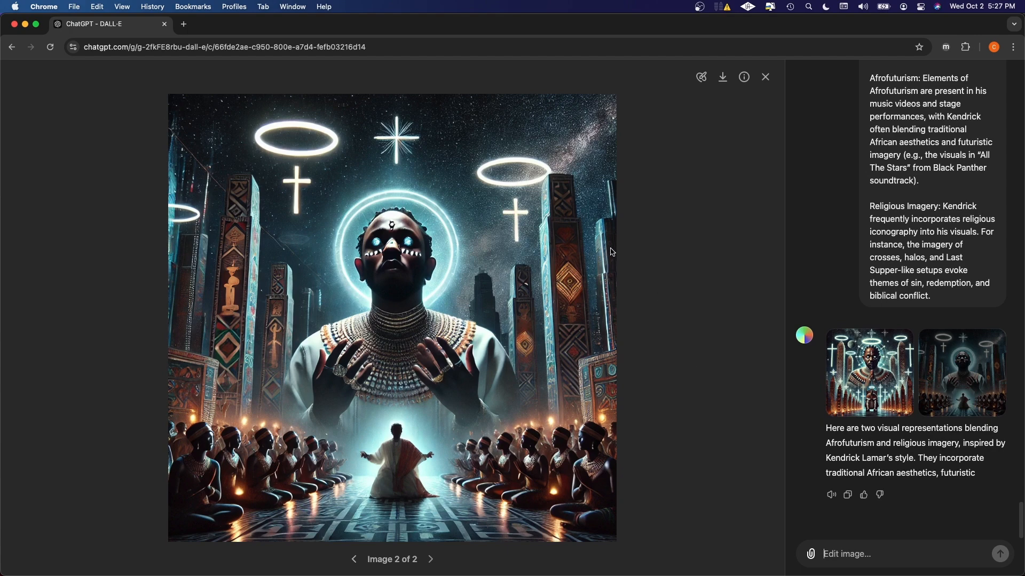
{"action": "key", "text": "Left"}
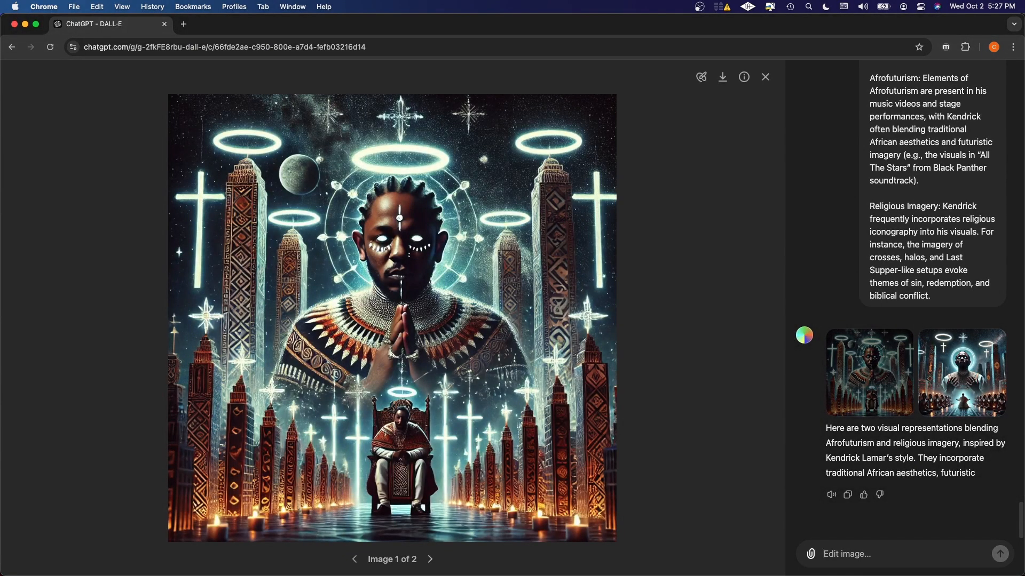
{"action": "key", "text": "Escape"}
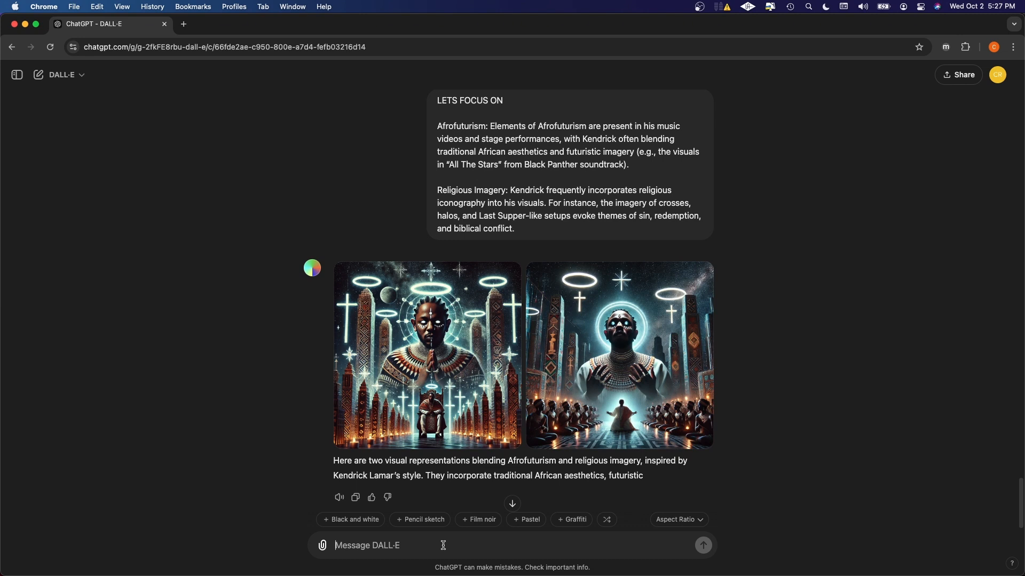
Send the prompt "PLEASE CREATE ANOTHER PHOTO" to get a further image on the same themes
{"action": "type", "text": "PLEASE CREATE"}
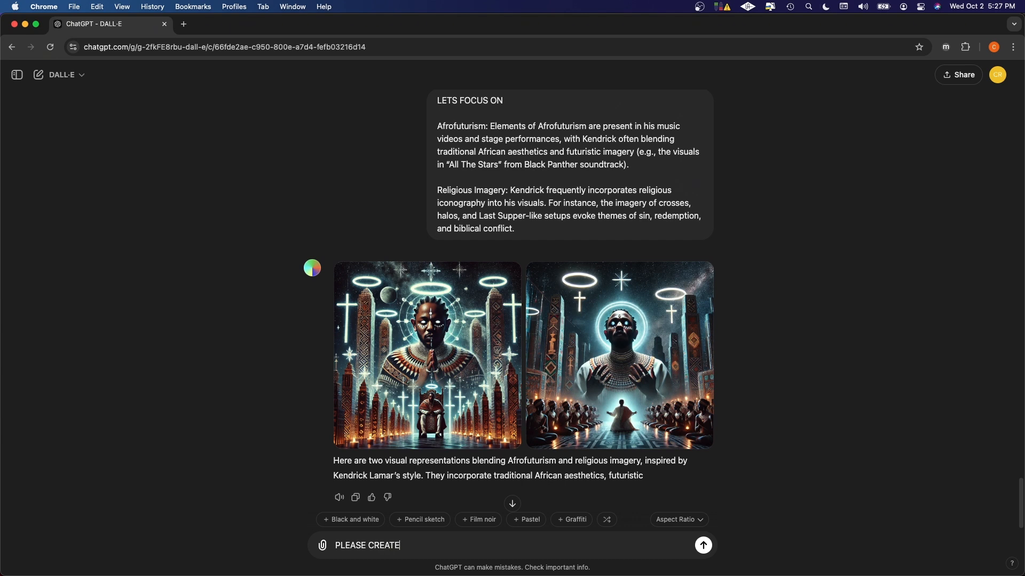
{"action": "type", "text": " ANOTHER PHOTO"}
{"action": "key", "text": "Return"}
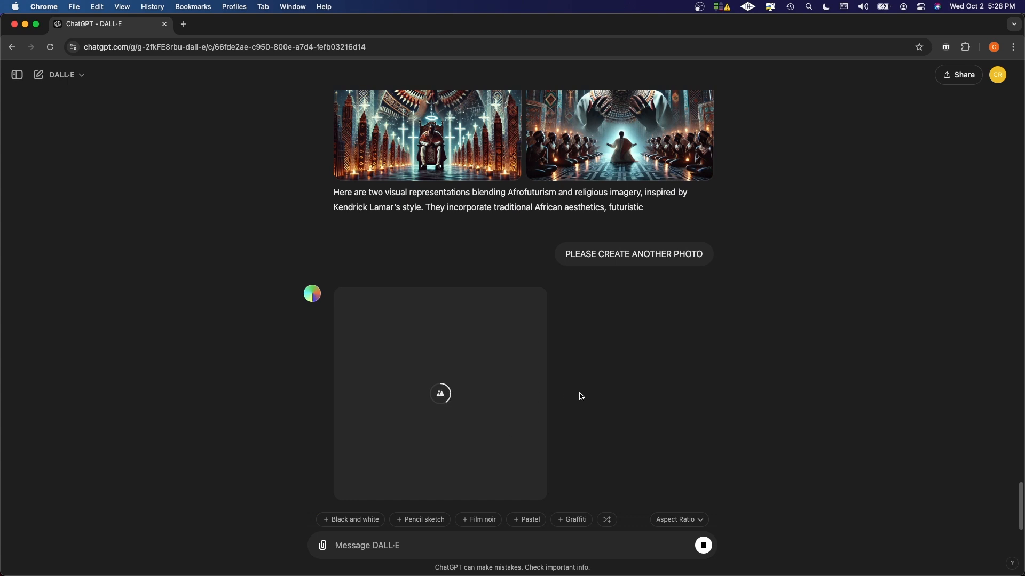
Look through the trait list and copy the "Visual & Aesthetic Elements" heading
{"action": "scroll", "coordinate": [623, 427], "scroll_direction": "up", "scroll_amount": 3}
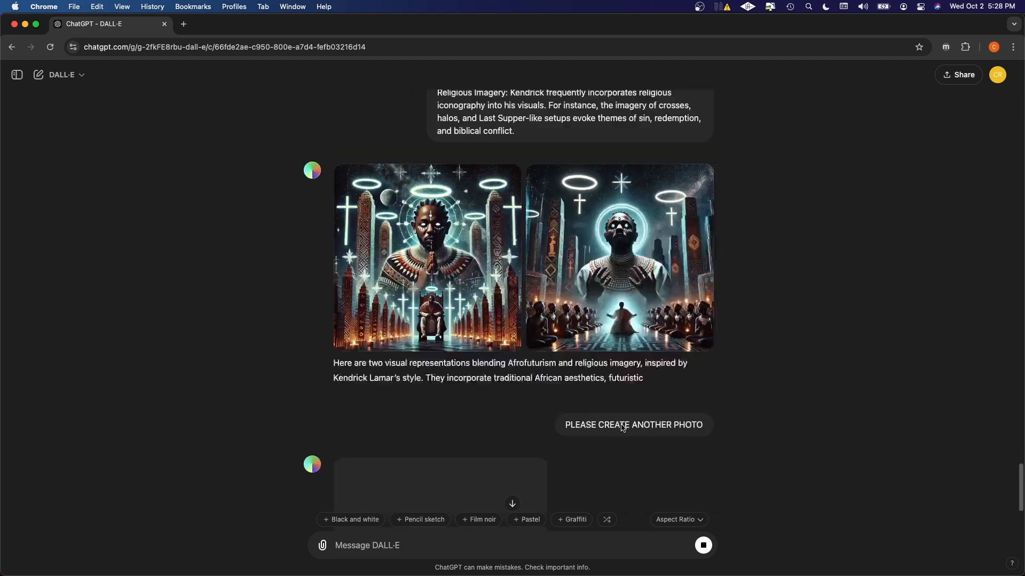
{"action": "scroll", "coordinate": [623, 427], "scroll_direction": "up", "scroll_amount": 20}
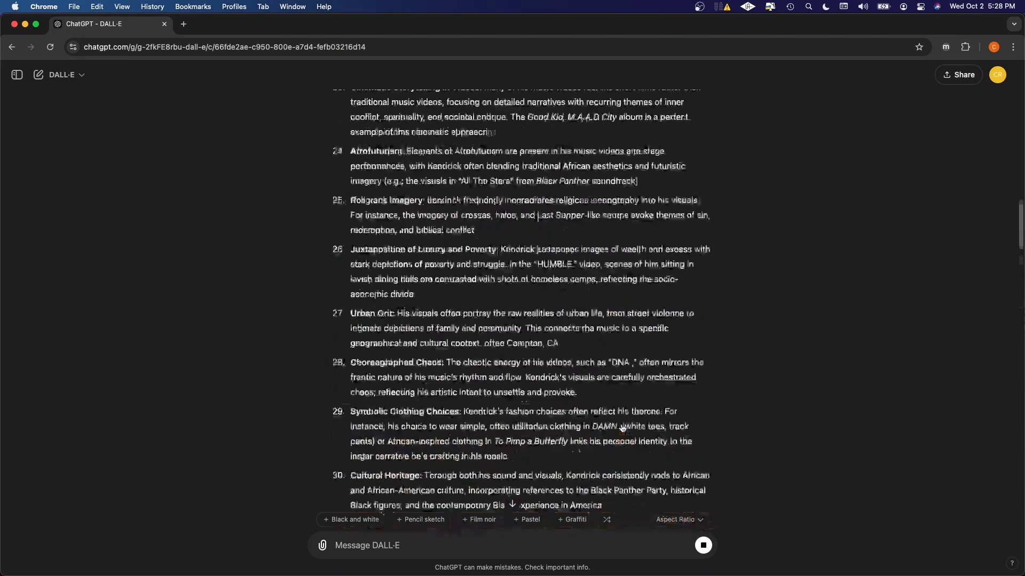
{"action": "scroll", "coordinate": [623, 427], "scroll_direction": "up", "scroll_amount": 10}
{"action": "scroll", "coordinate": [526, 371], "scroll_direction": "down", "scroll_amount": 6}
{"action": "scroll", "coordinate": [384, 302], "scroll_direction": "down", "scroll_amount": 5}
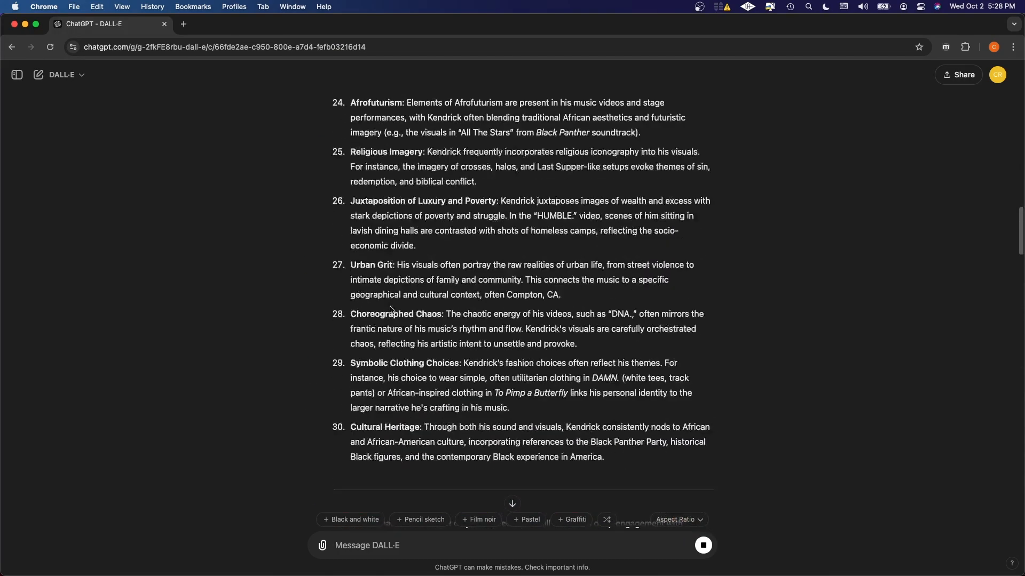
{"action": "scroll", "coordinate": [390, 309], "scroll_direction": "down", "scroll_amount": 1}
{"action": "scroll", "coordinate": [351, 348], "scroll_direction": "up", "scroll_amount": 6}
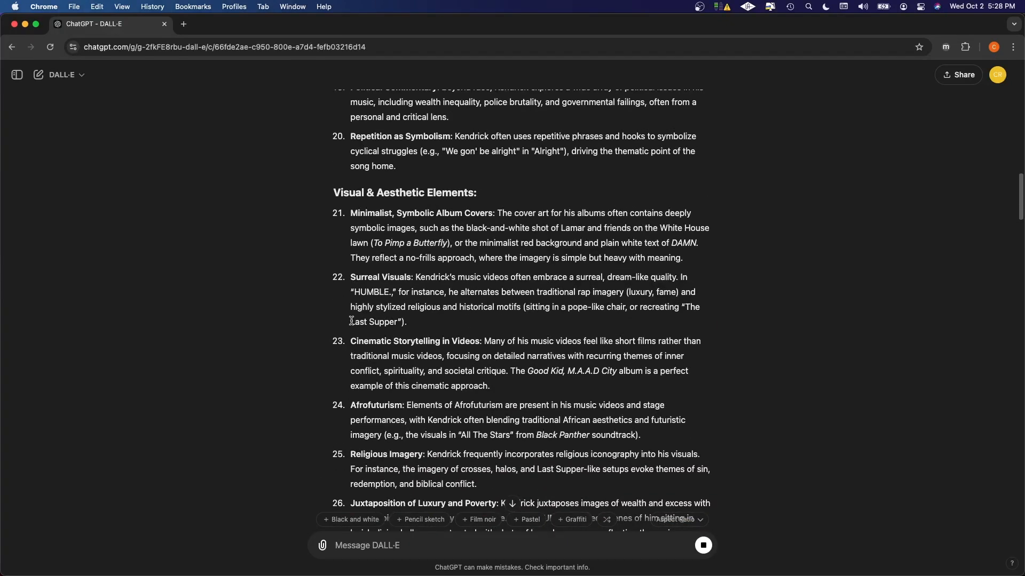
{"action": "scroll", "coordinate": [351, 316], "scroll_direction": "down", "scroll_amount": 2}
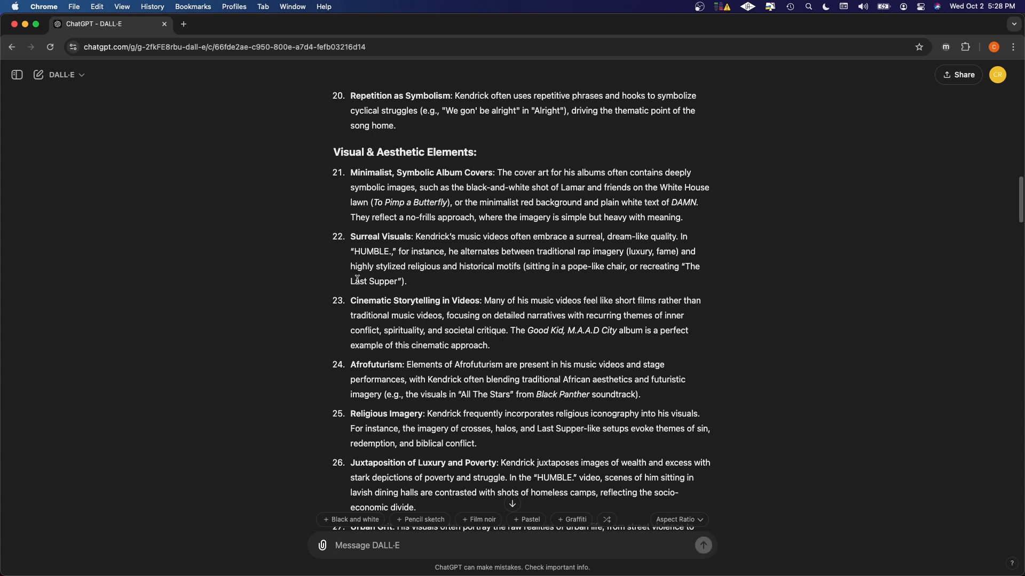
{"action": "left_click_drag", "start_coordinate": [332, 152], "coordinate": [475, 156]}
{"action": "right_click", "coordinate": [459, 153]}
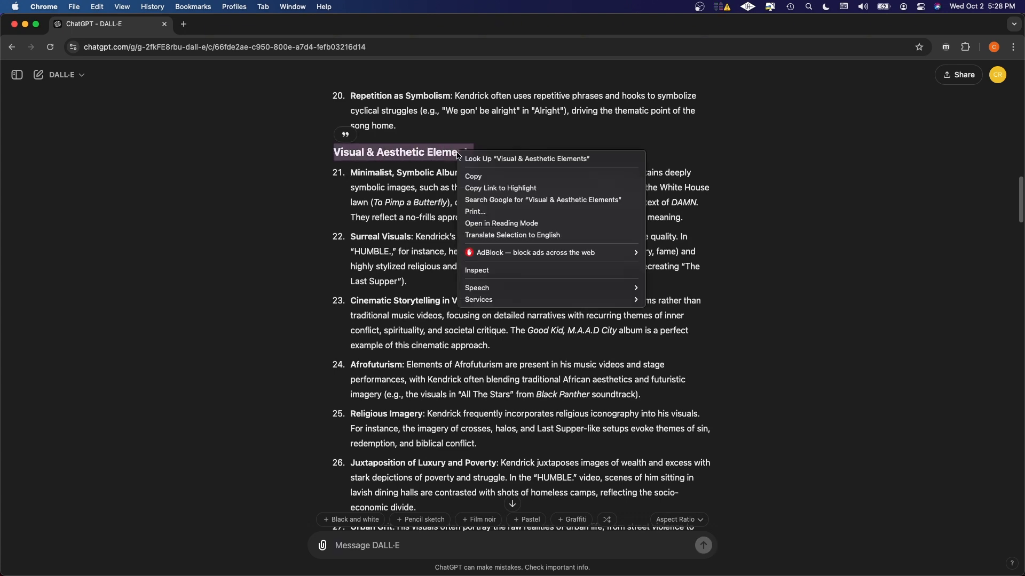
{"action": "left_click", "coordinate": [475, 177]}
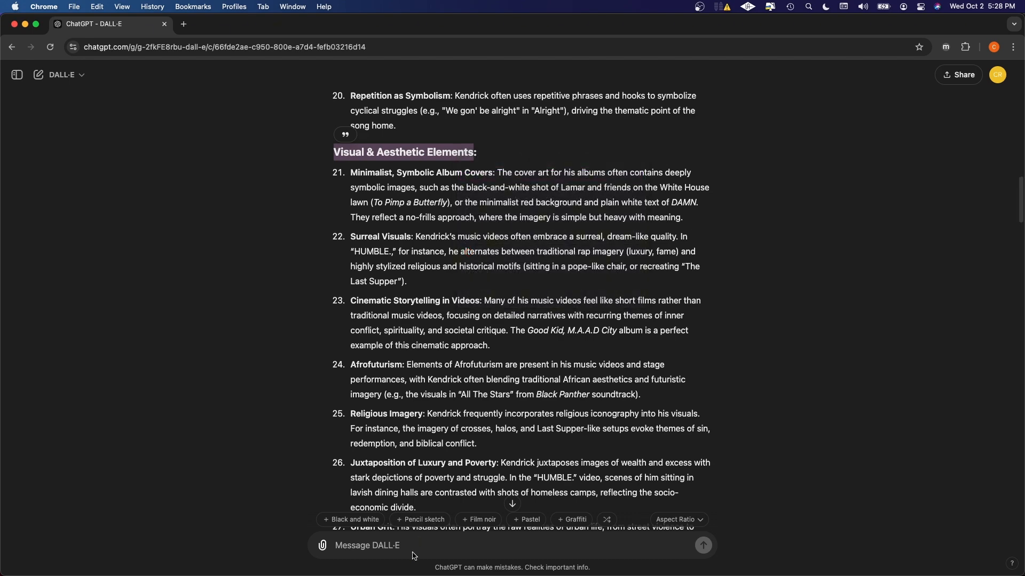
Inspect the newest Afrofuturist image with the glowing blue figure enlarged and return to the conversation
{"action": "scroll", "coordinate": [413, 255], "scroll_direction": "down", "scroll_amount": 3}
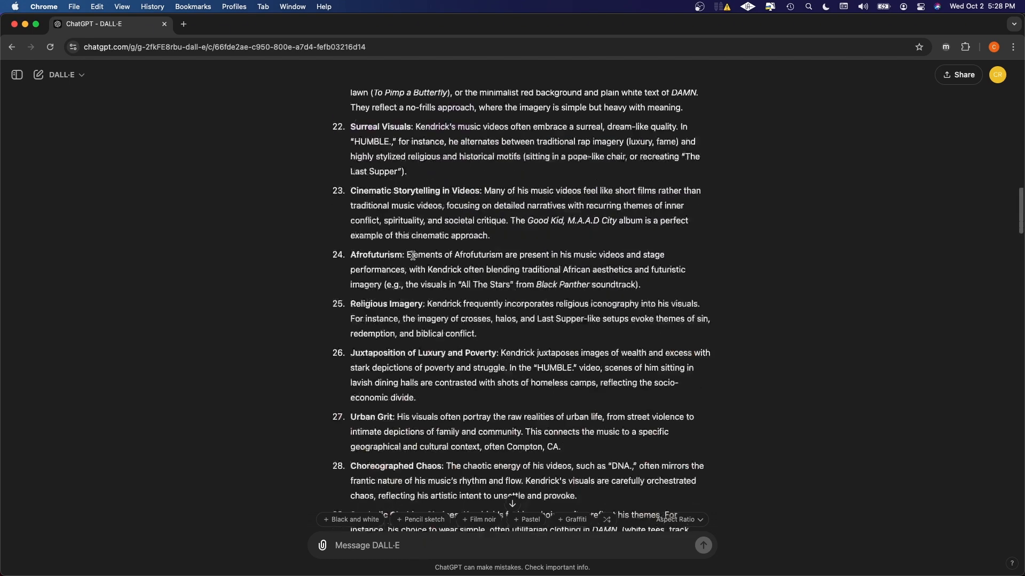
{"action": "scroll", "coordinate": [413, 256], "scroll_direction": "down", "scroll_amount": 15}
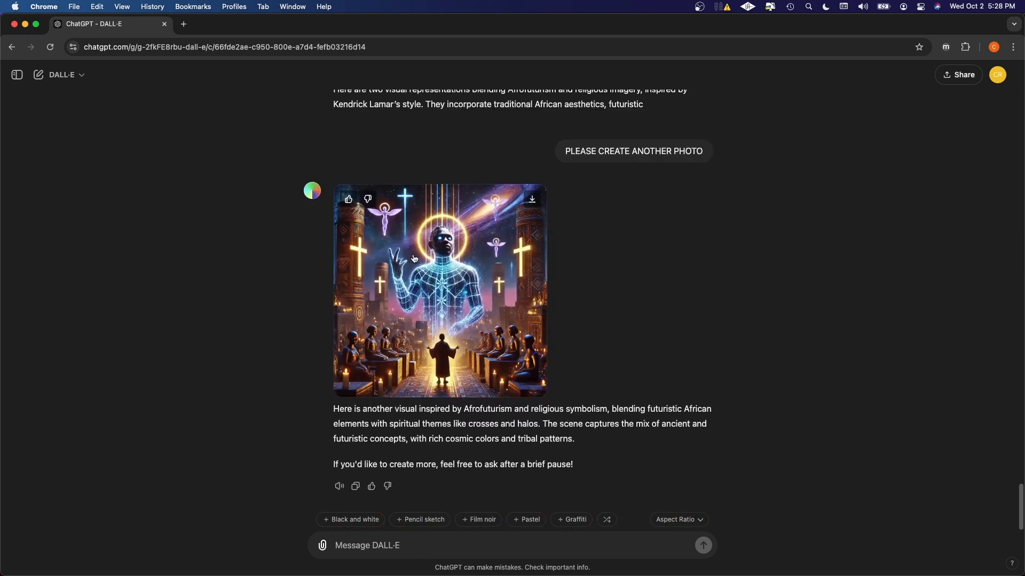
{"action": "left_click", "coordinate": [476, 311]}
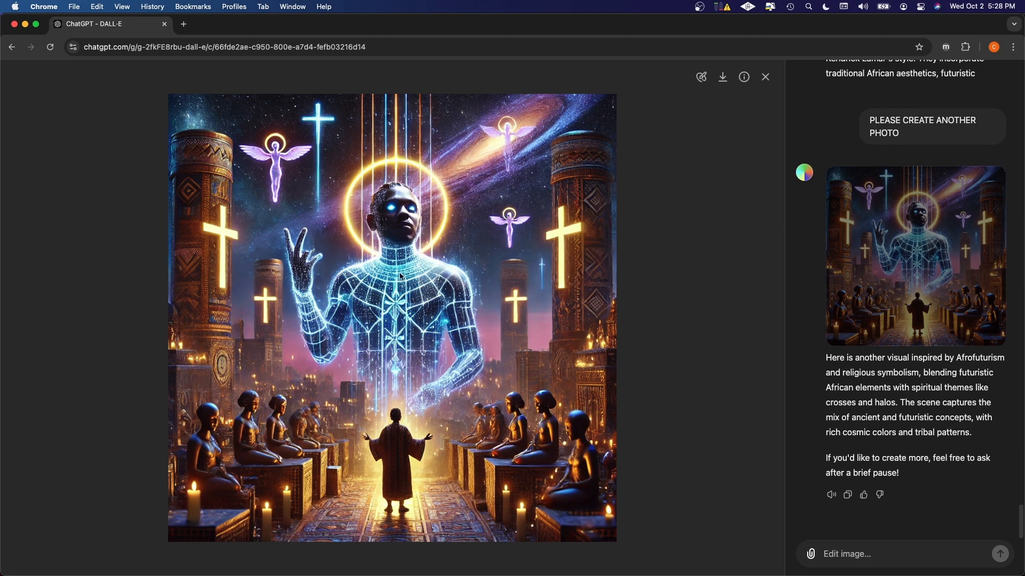
{"action": "key", "text": "Escape"}
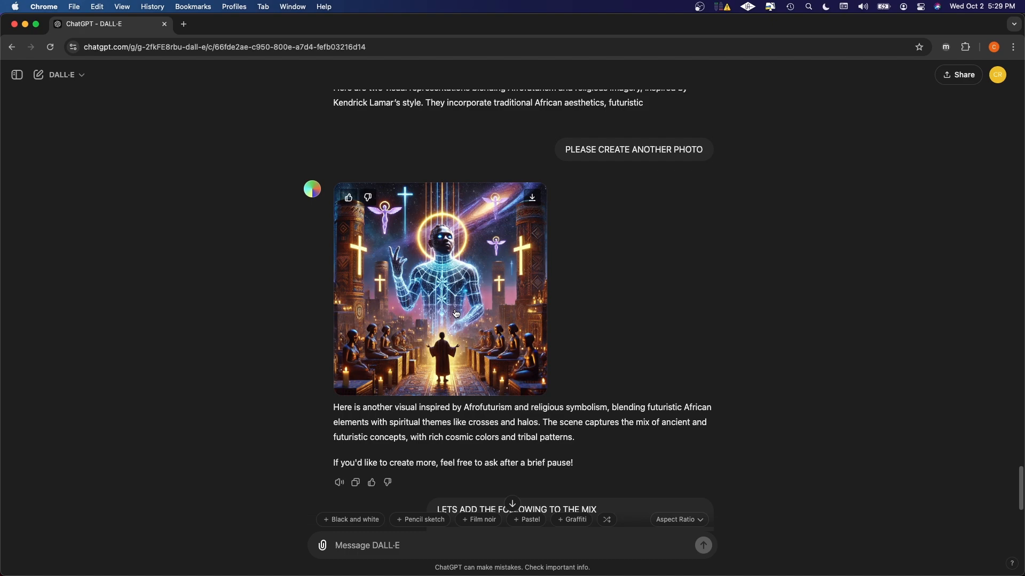
Reopen the first Last Supper-style image enlarged and review the opening 30-things prompt and its Musical Elements list beside it
{"action": "scroll", "coordinate": [456, 314], "scroll_direction": "up", "scroll_amount": 20}
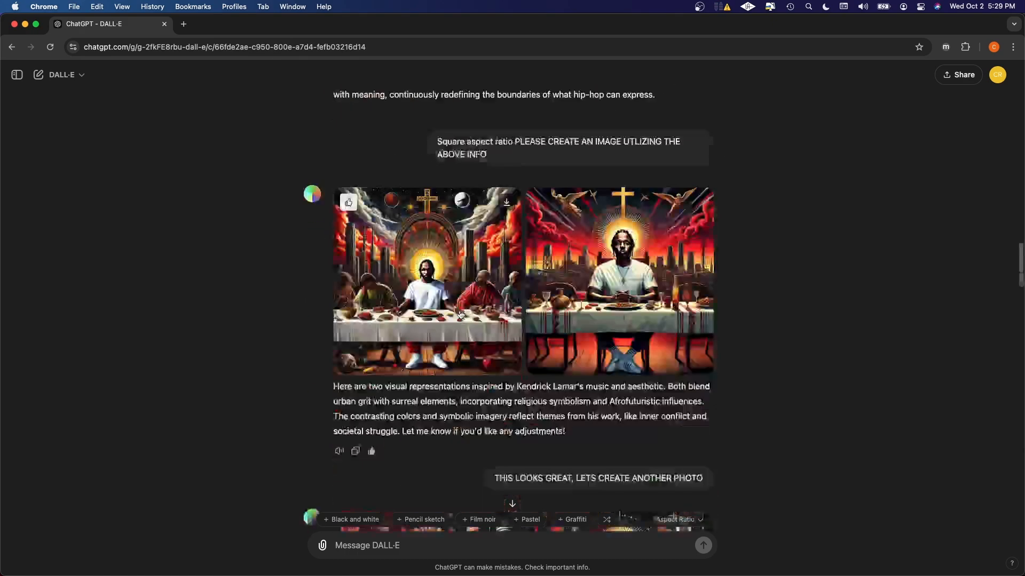
{"action": "scroll", "coordinate": [460, 315], "scroll_direction": "down", "scroll_amount": 5}
{"action": "scroll", "coordinate": [451, 373], "scroll_direction": "up", "scroll_amount": 9}
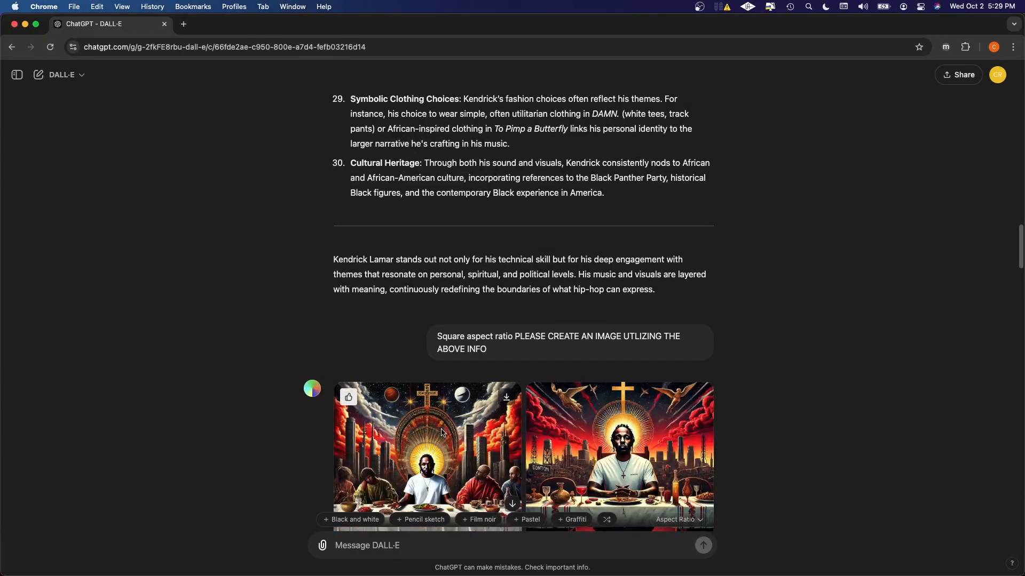
{"action": "left_click", "coordinate": [442, 433]}
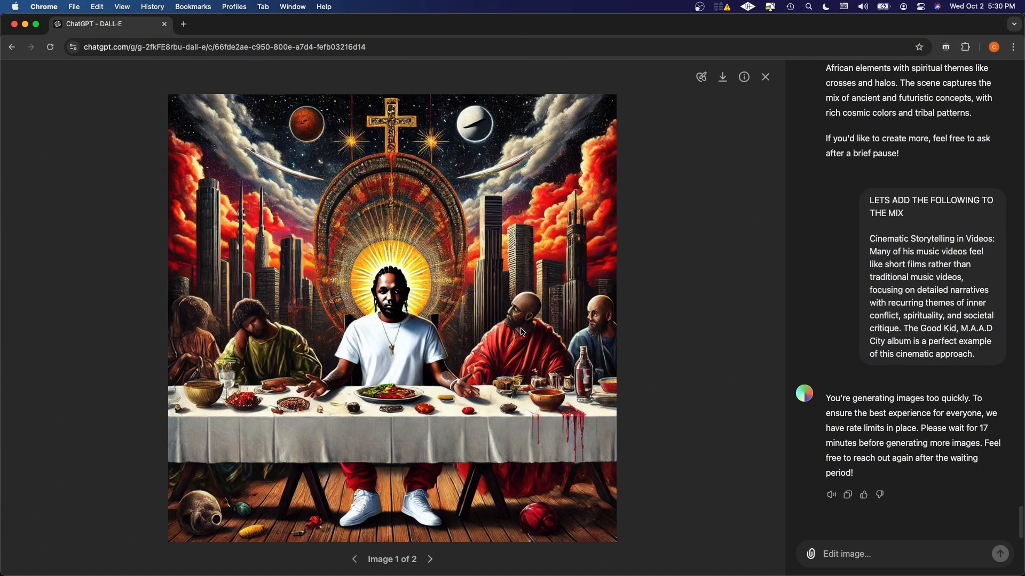
{"action": "scroll", "coordinate": [830, 345], "scroll_direction": "up", "scroll_amount": 20}
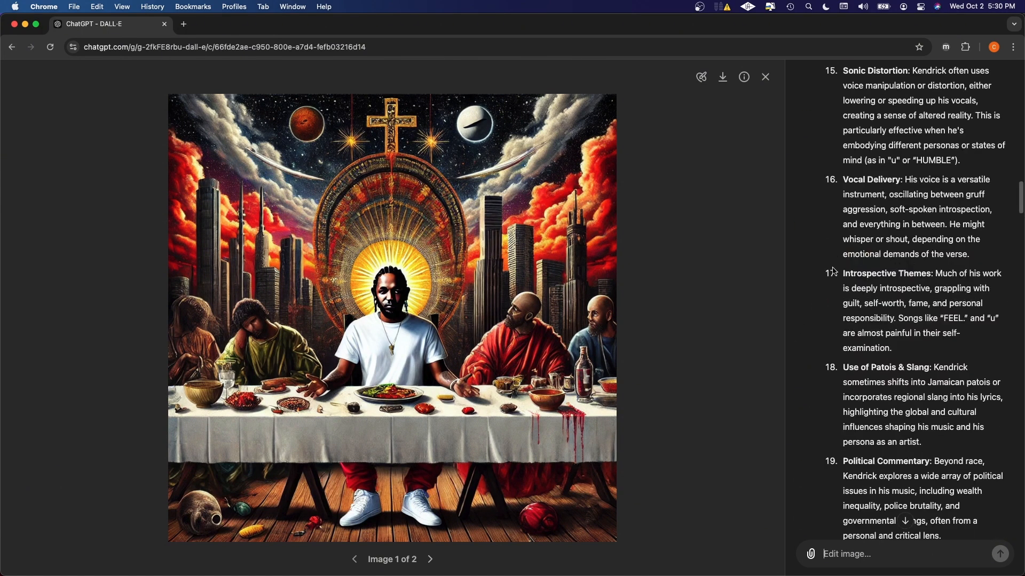
{"action": "scroll", "coordinate": [835, 273], "scroll_direction": "up", "scroll_amount": 15}
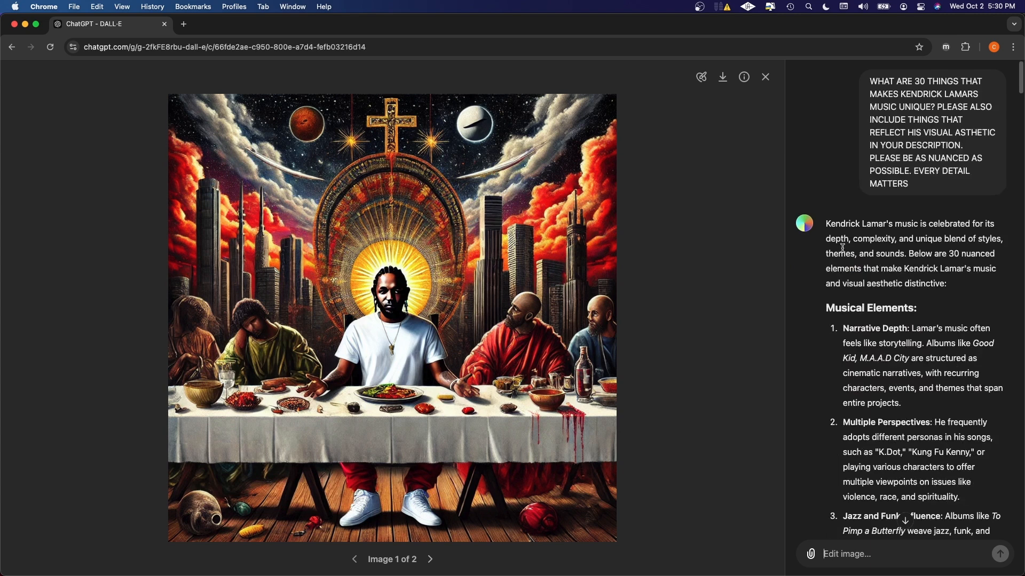
{"action": "scroll", "coordinate": [843, 248], "scroll_direction": "down", "scroll_amount": 1}
{"action": "scroll", "coordinate": [898, 247], "scroll_direction": "up", "scroll_amount": 1}
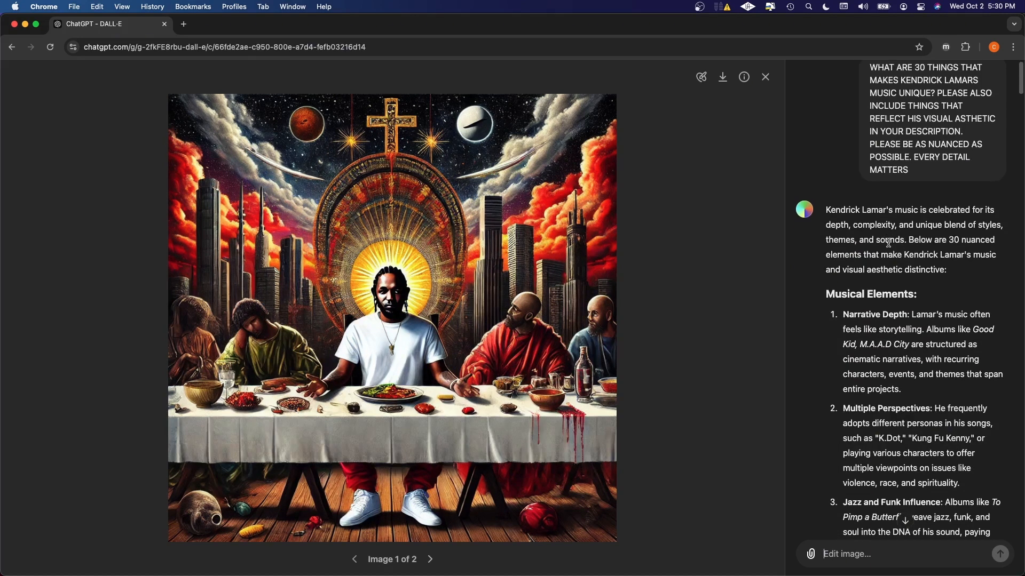